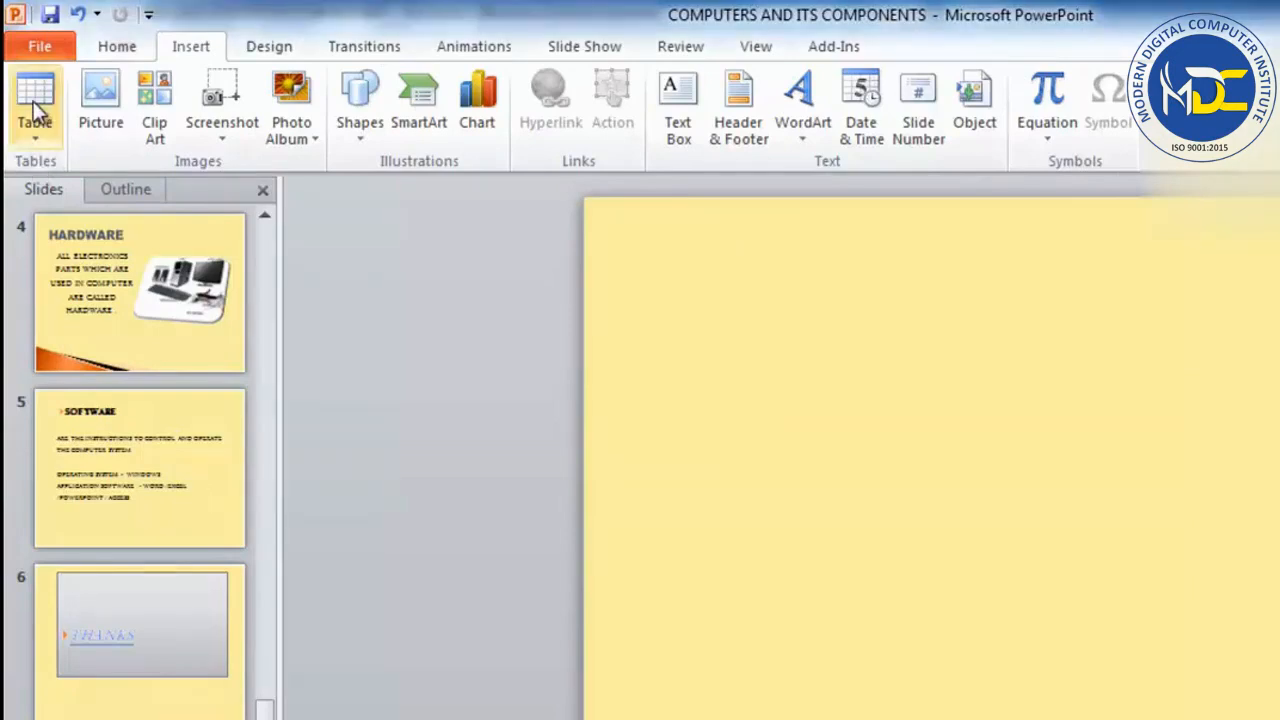
Insert a table with five columns and four rows on slide 7.
click(30, 136)
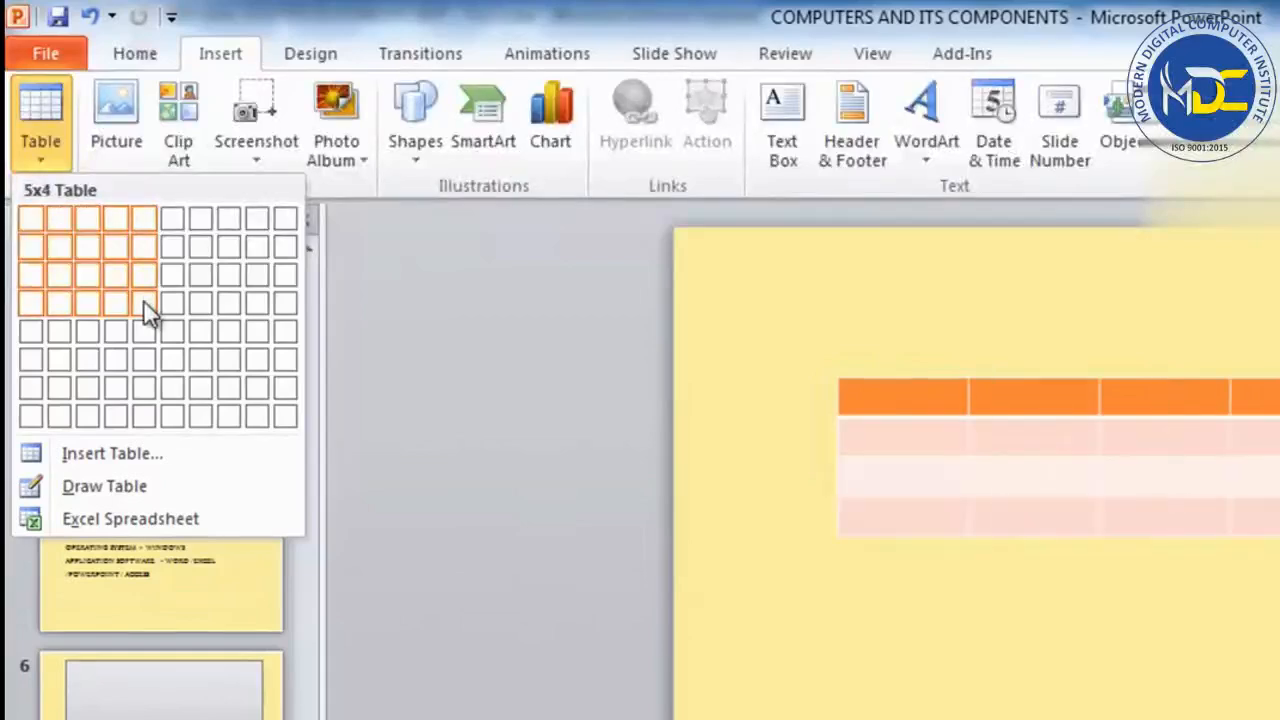
click(146, 312)
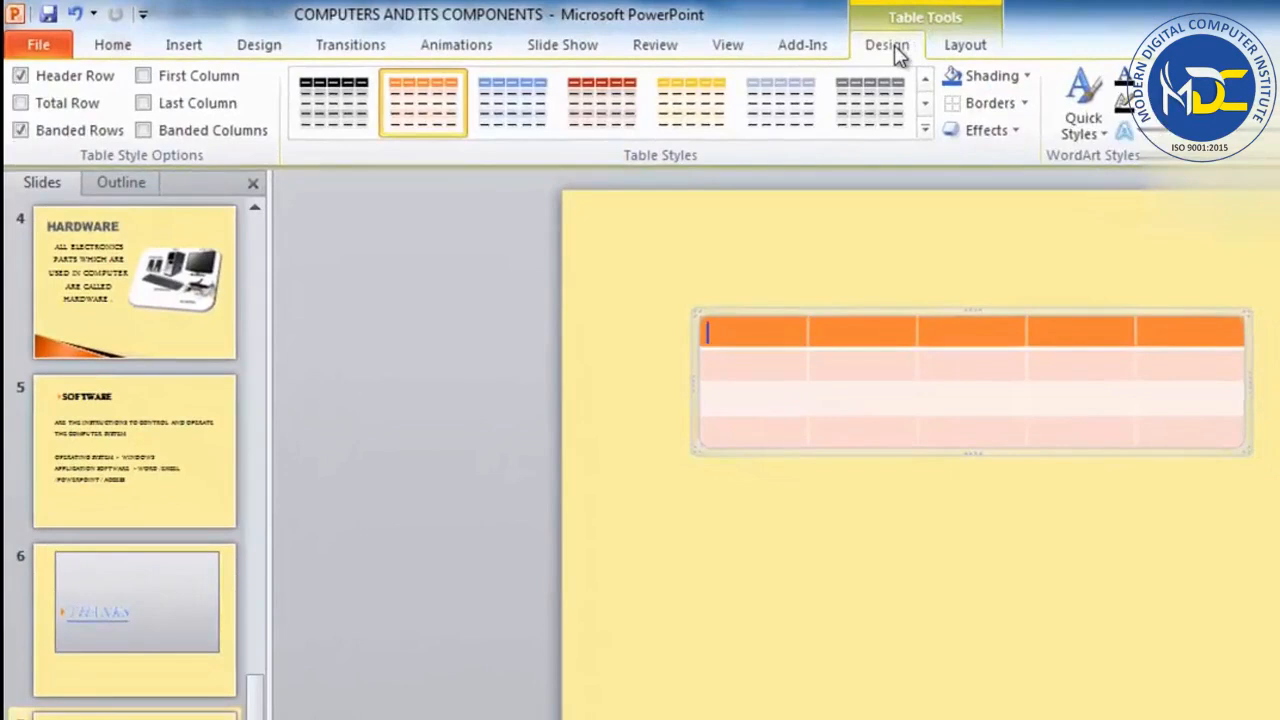
click(966, 47)
click(893, 50)
click(966, 55)
click(882, 50)
click(960, 47)
click(893, 52)
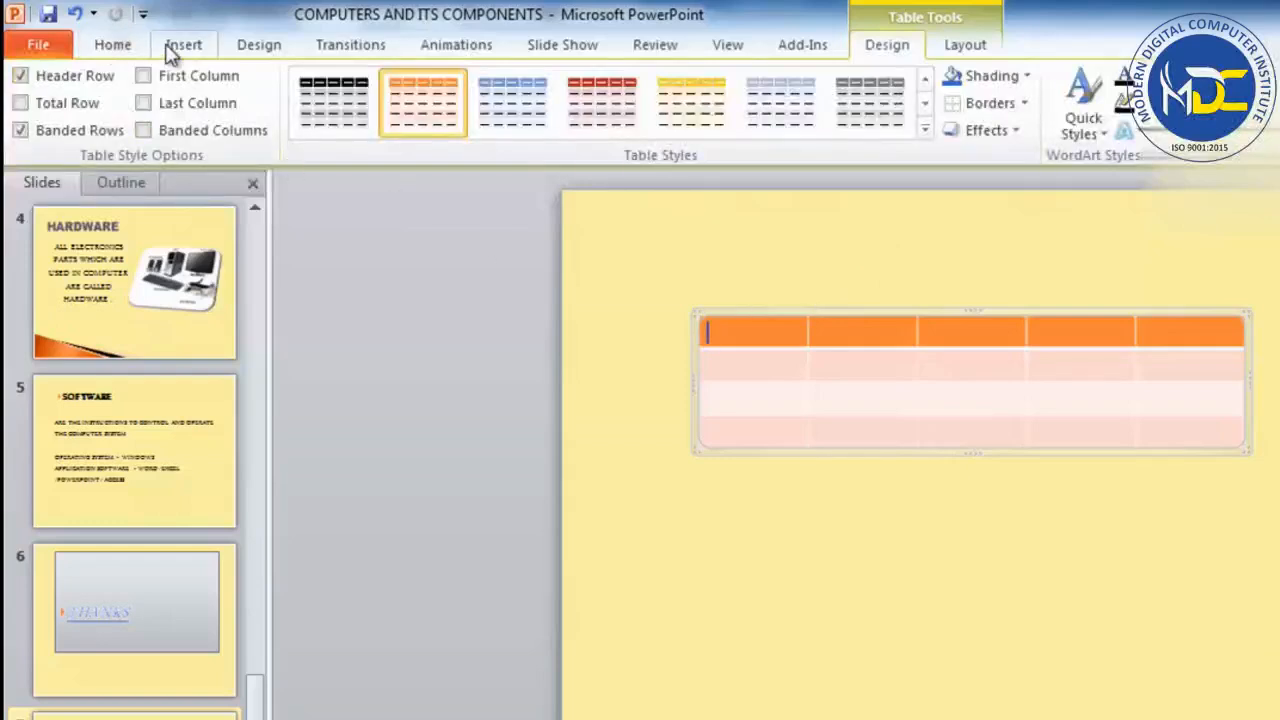
Insert a second table with 3 columns and 6 rows and place it below the first table.
click(675, 617)
click(187, 46)
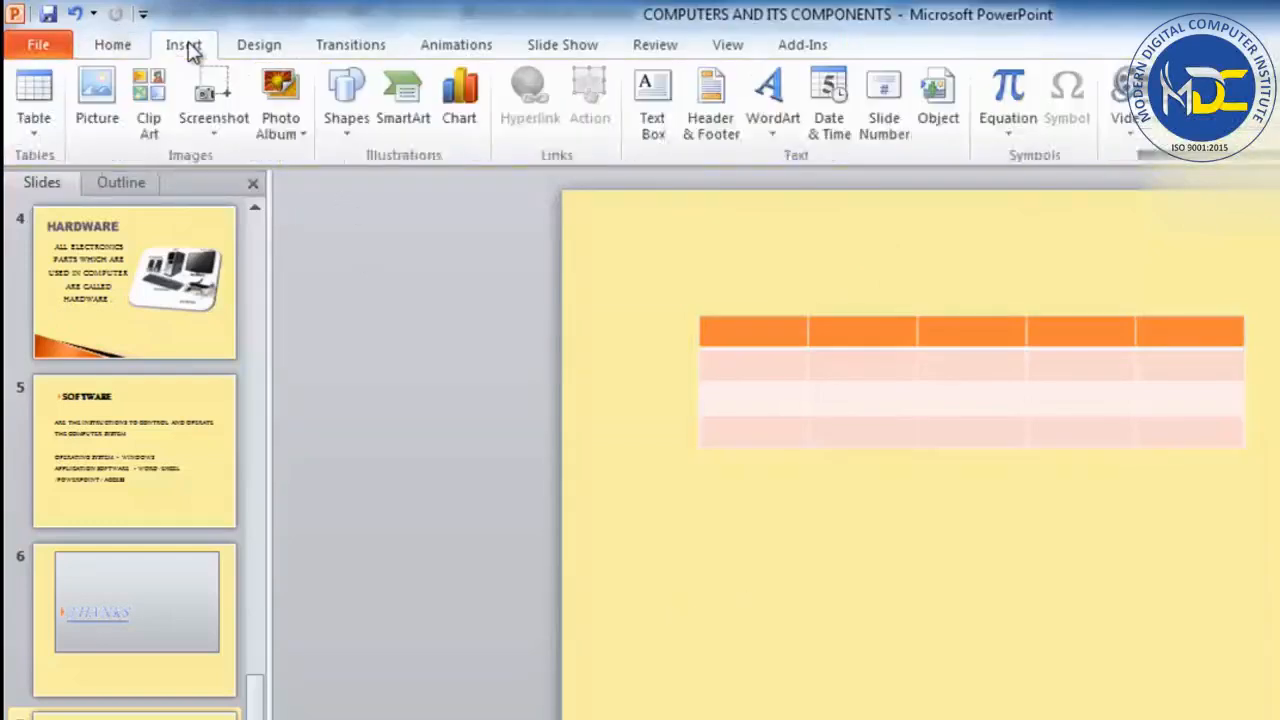
click(40, 130)
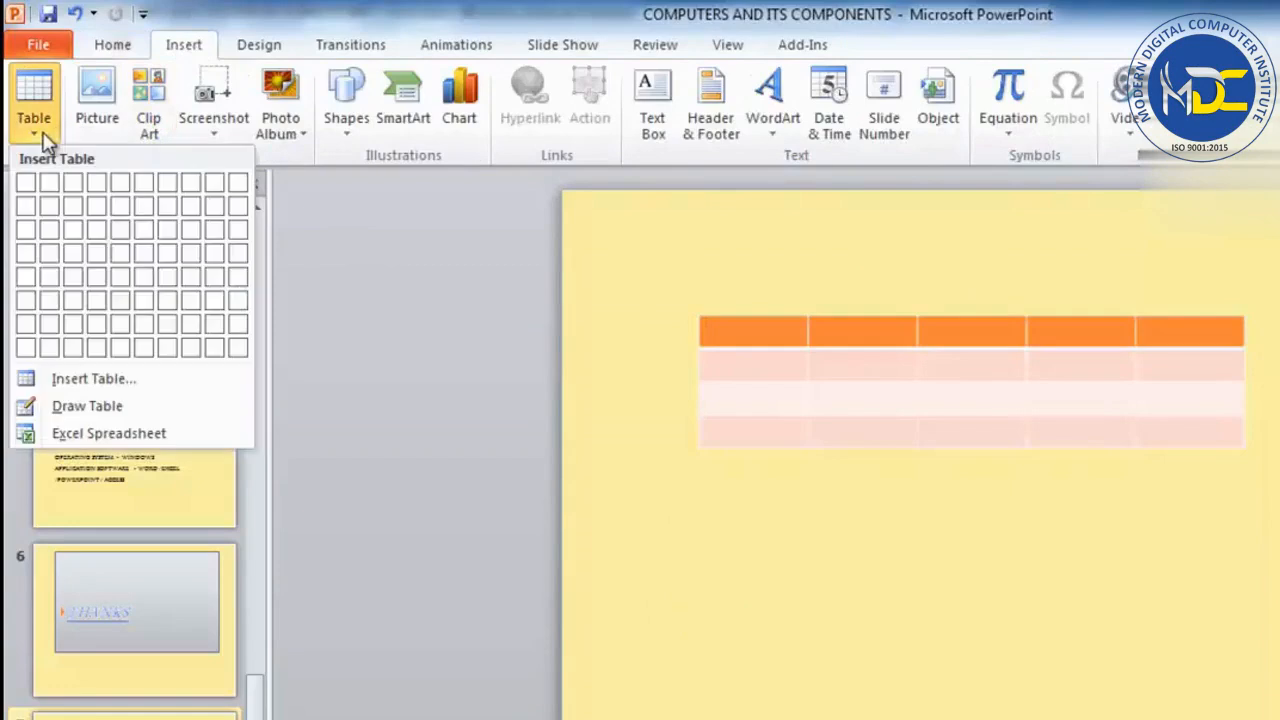
click(90, 380)
click(876, 563)
click(875, 581)
click(875, 581)
click(875, 581)
click(875, 581)
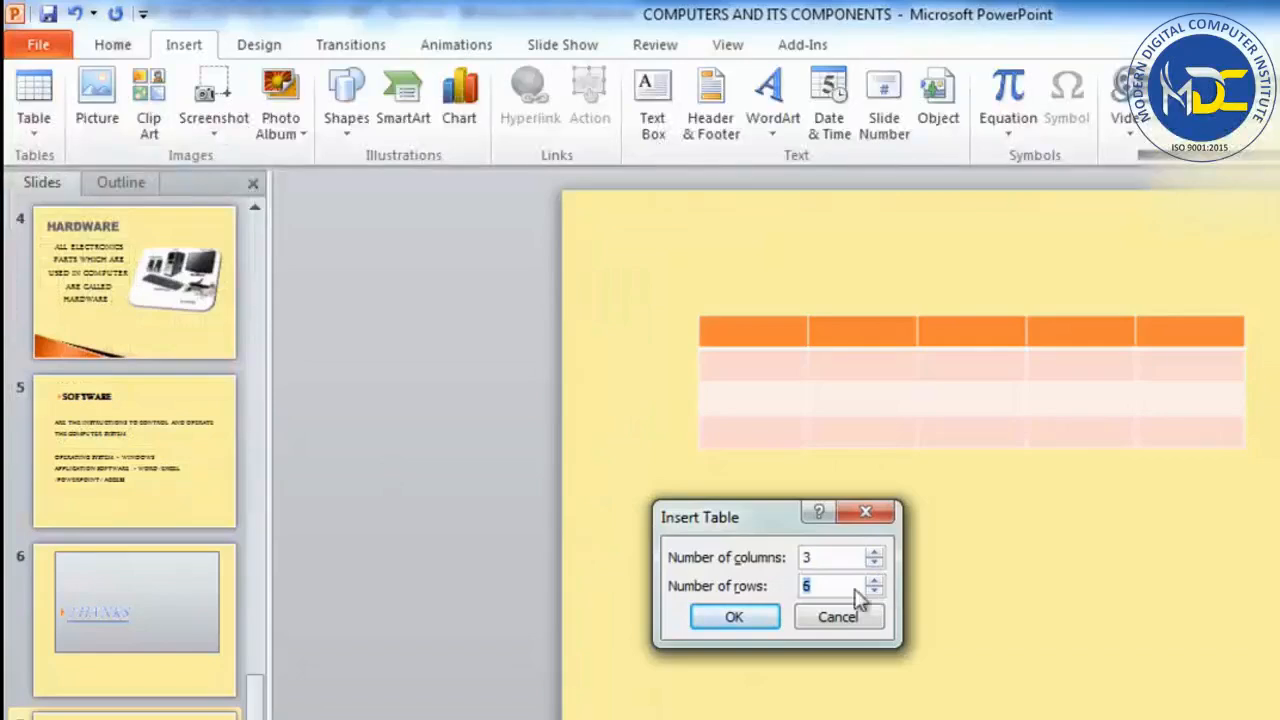
click(751, 612)
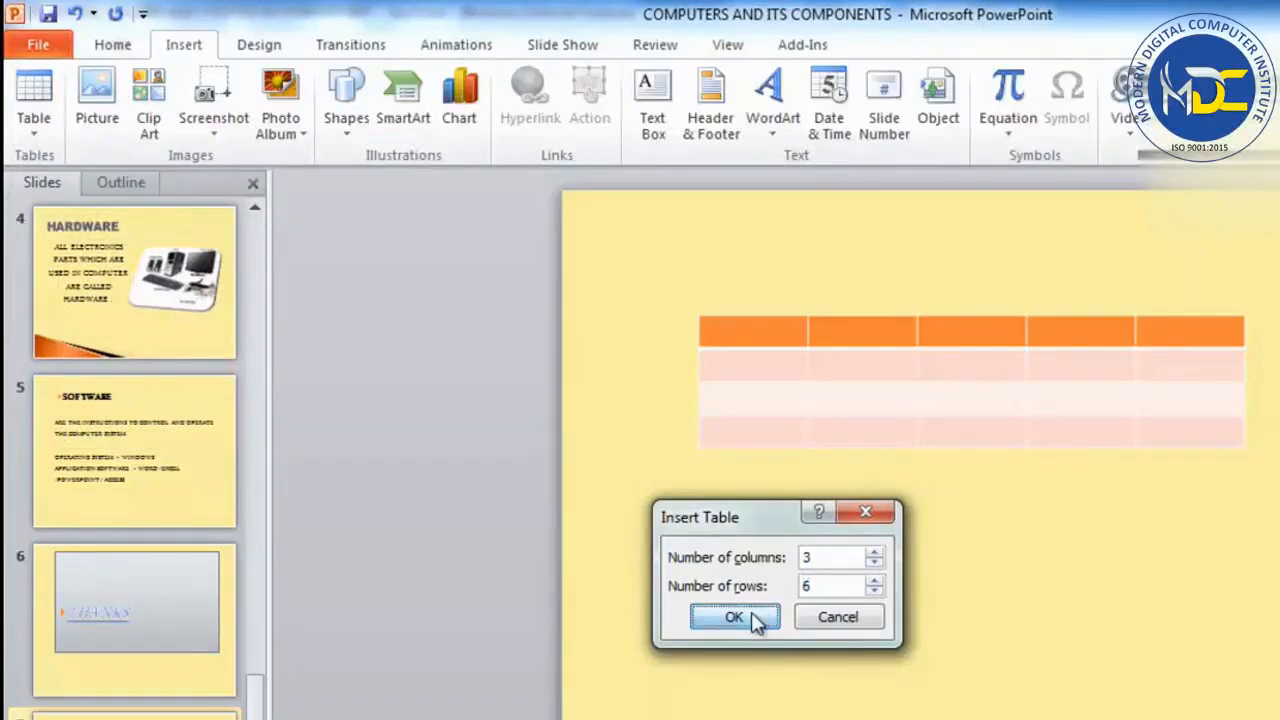
drag(851, 309, 840, 523)
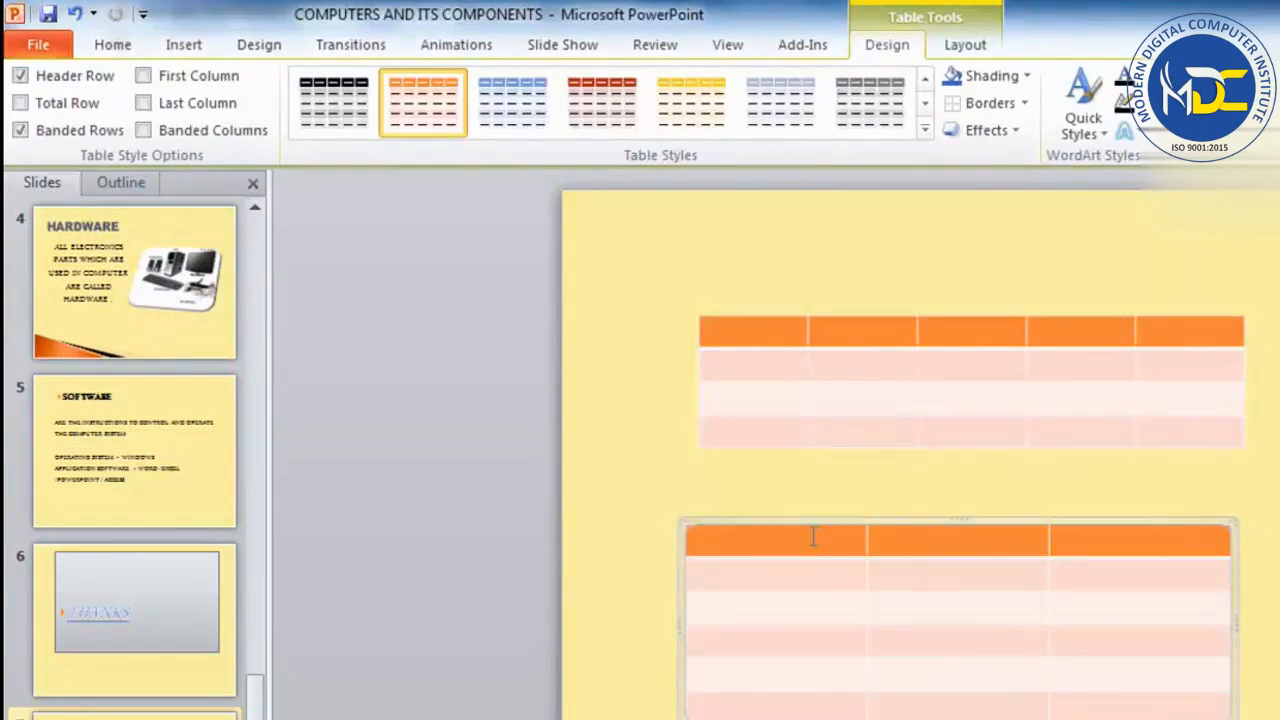
Insert an Excel spreadsheet on the slide and enlarge it to show columns A to G and ten rows.
click(771, 494)
click(184, 44)
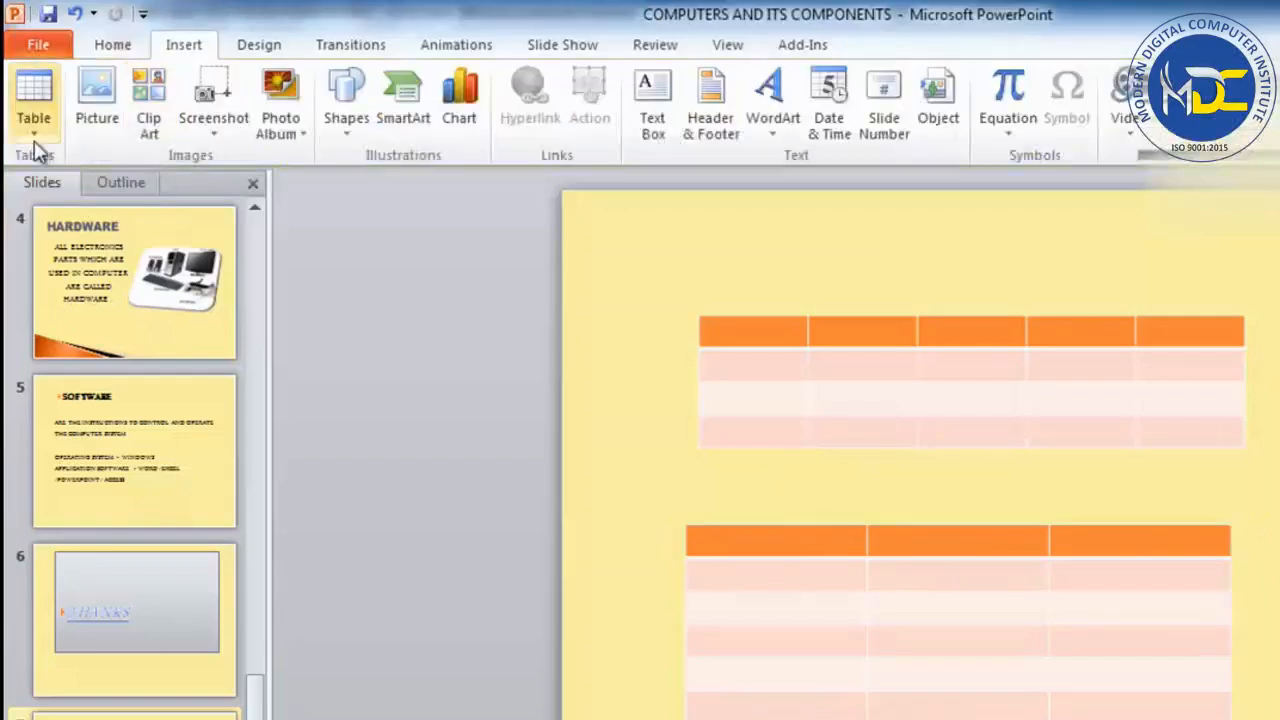
click(33, 118)
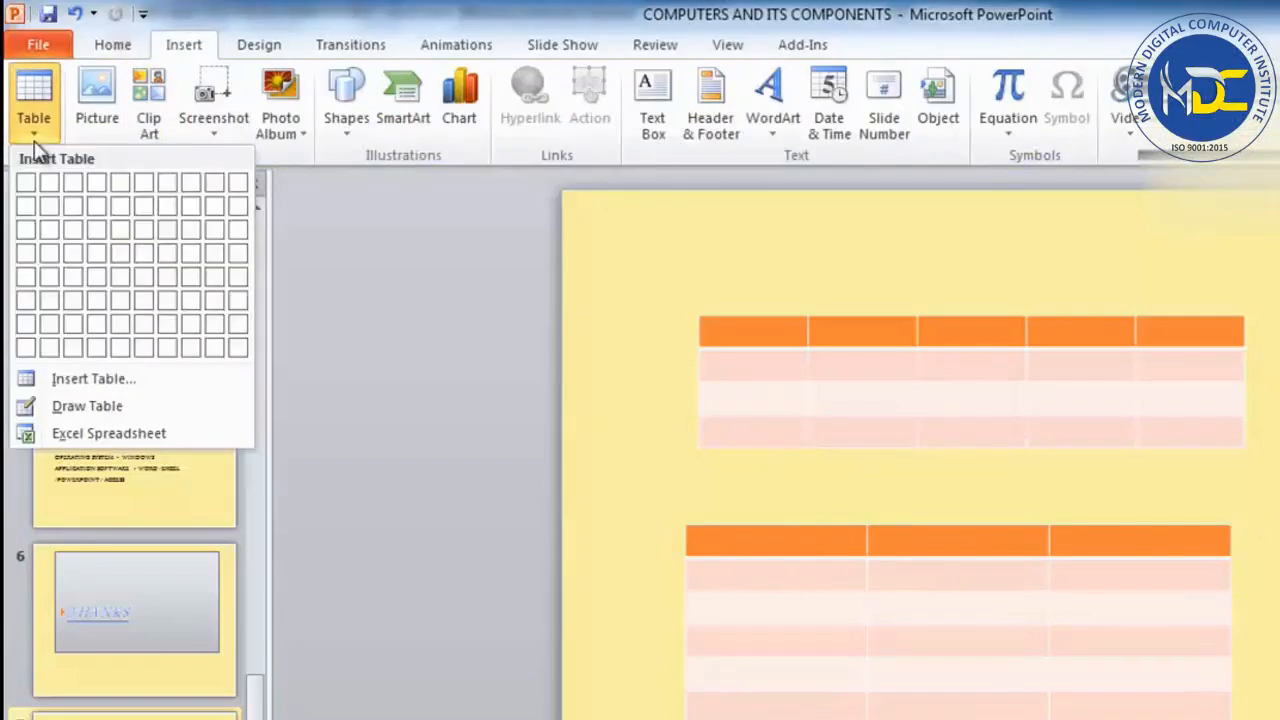
click(92, 433)
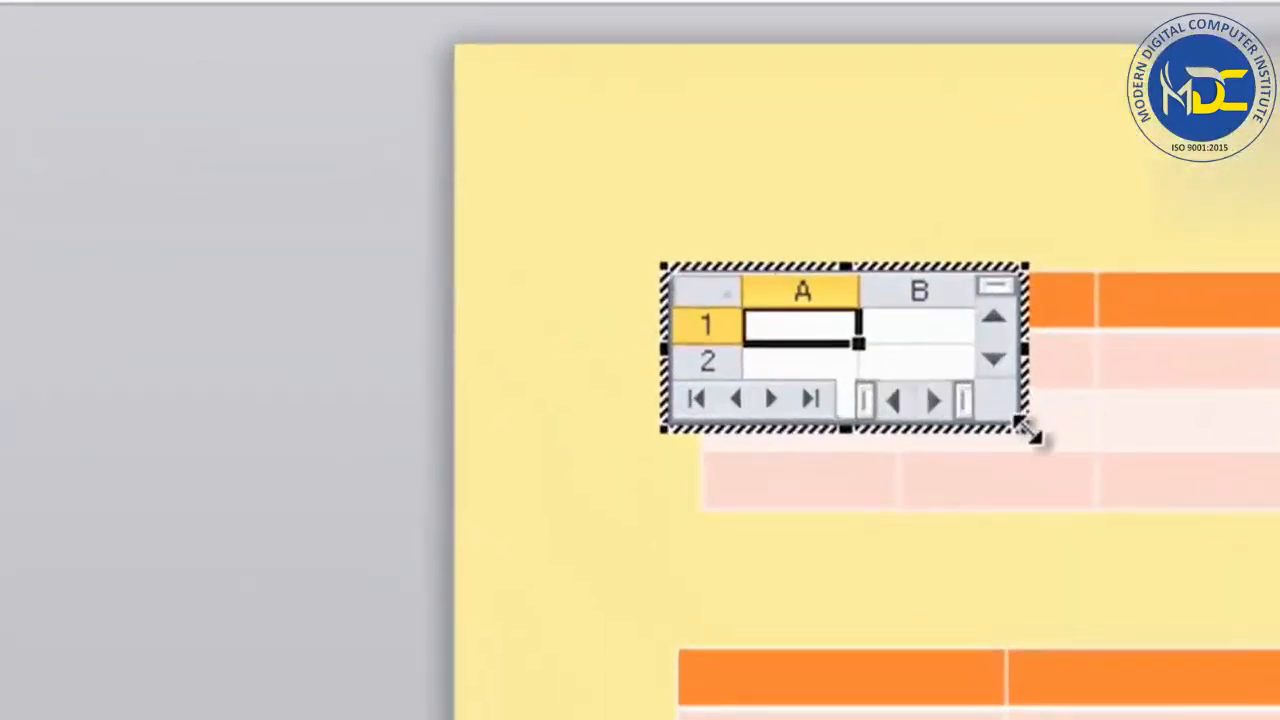
drag(1028, 431, 1279, 690)
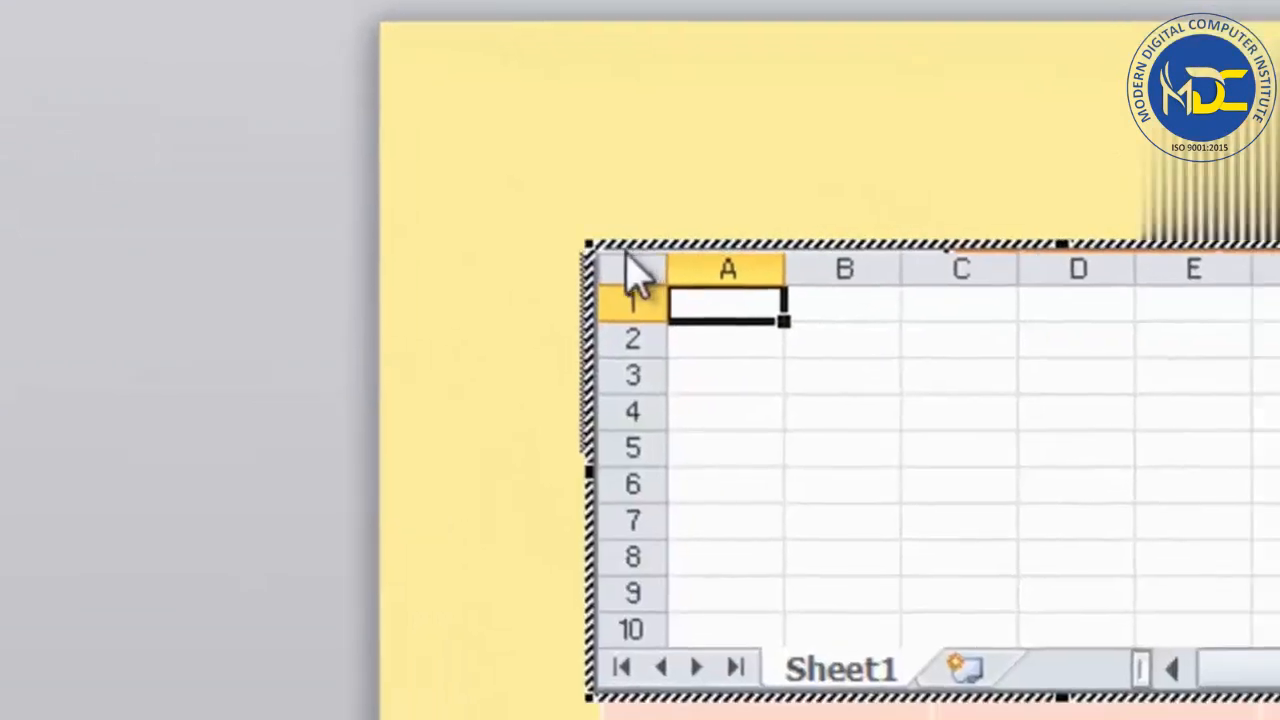
Select cell A1 in the embedded spreadsheet, then leave its editing mode and shift it down between the two tables.
click(994, 383)
click(837, 411)
click(748, 338)
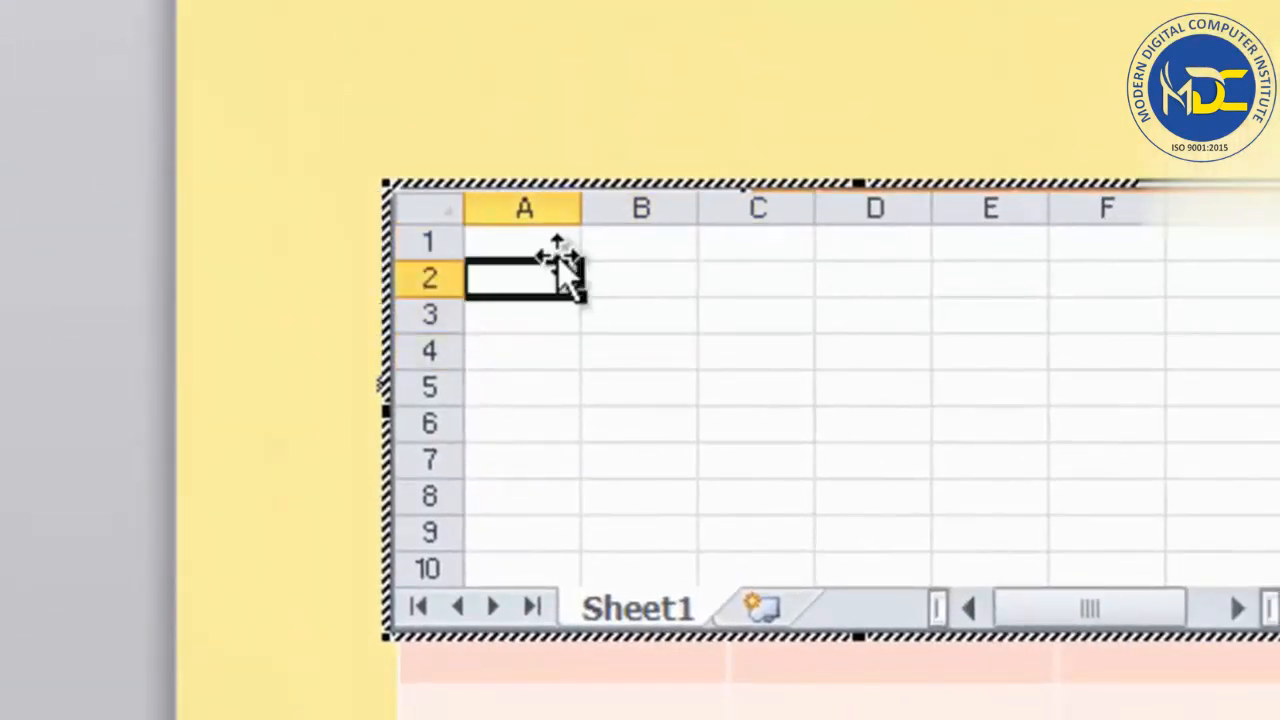
click(552, 246)
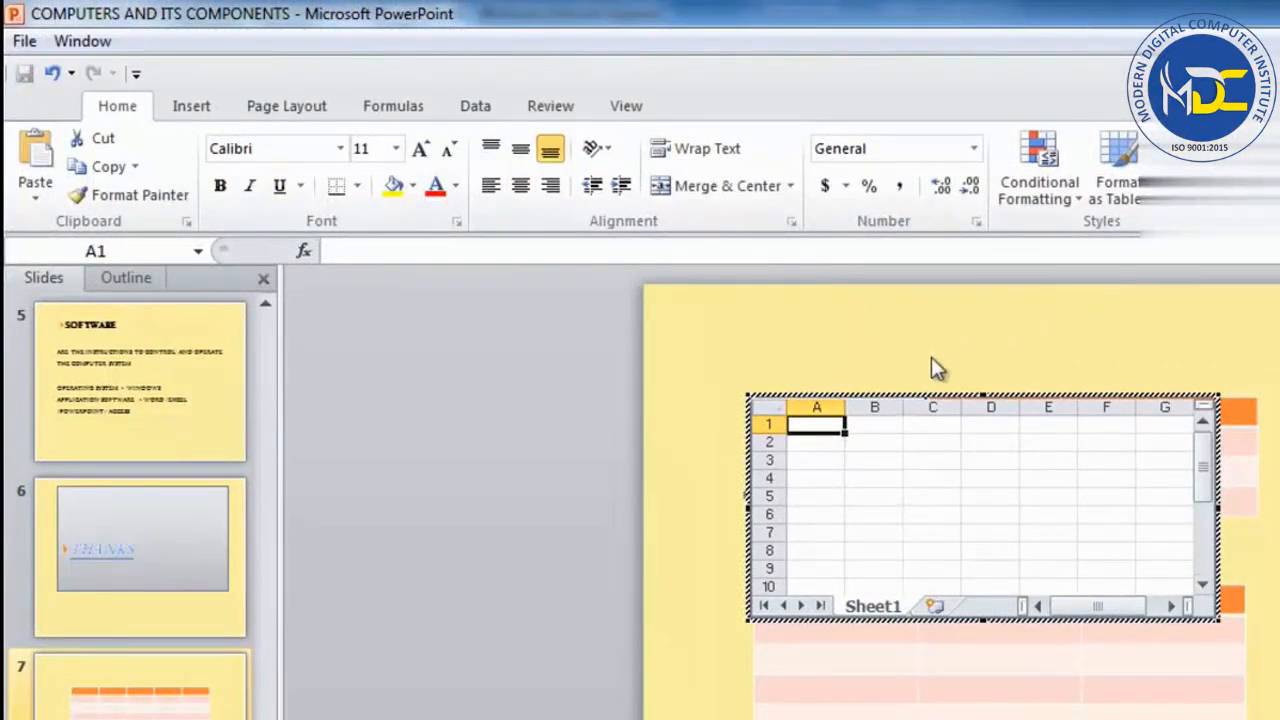
click(863, 354)
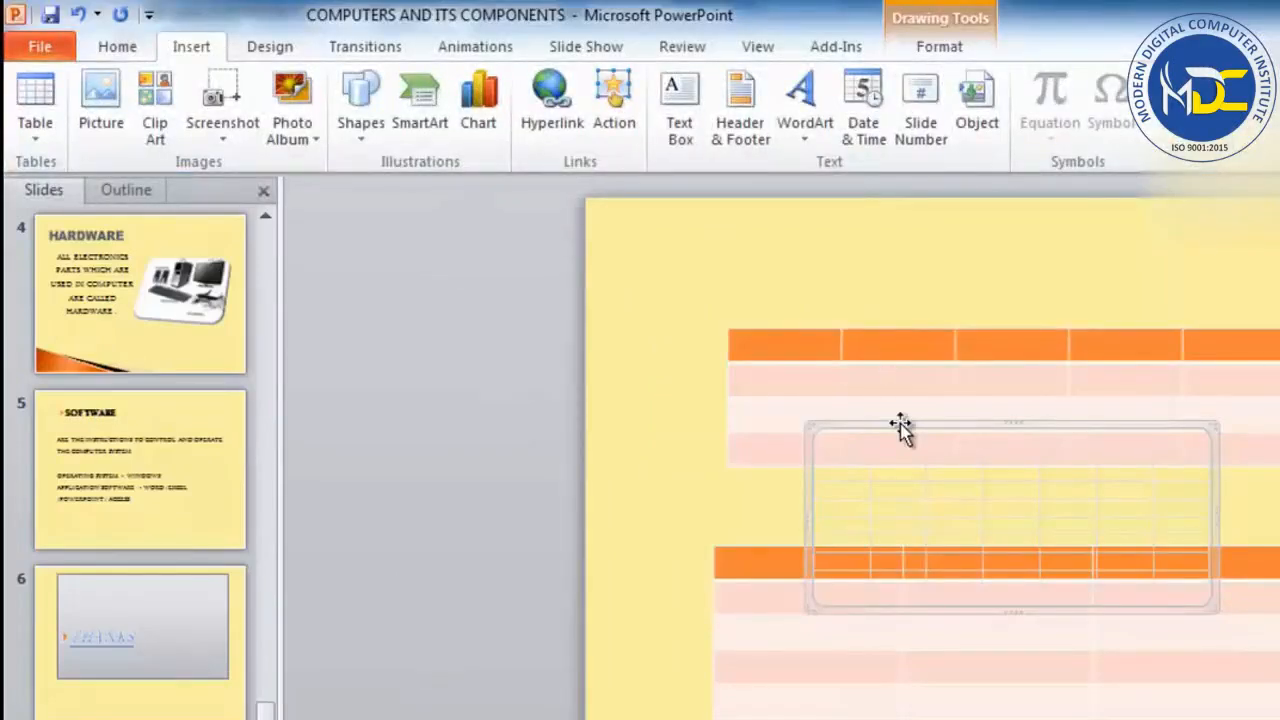
Reopen the embedded spreadsheet for editing, select cell D5 and return to the slide.
double_click(912, 459)
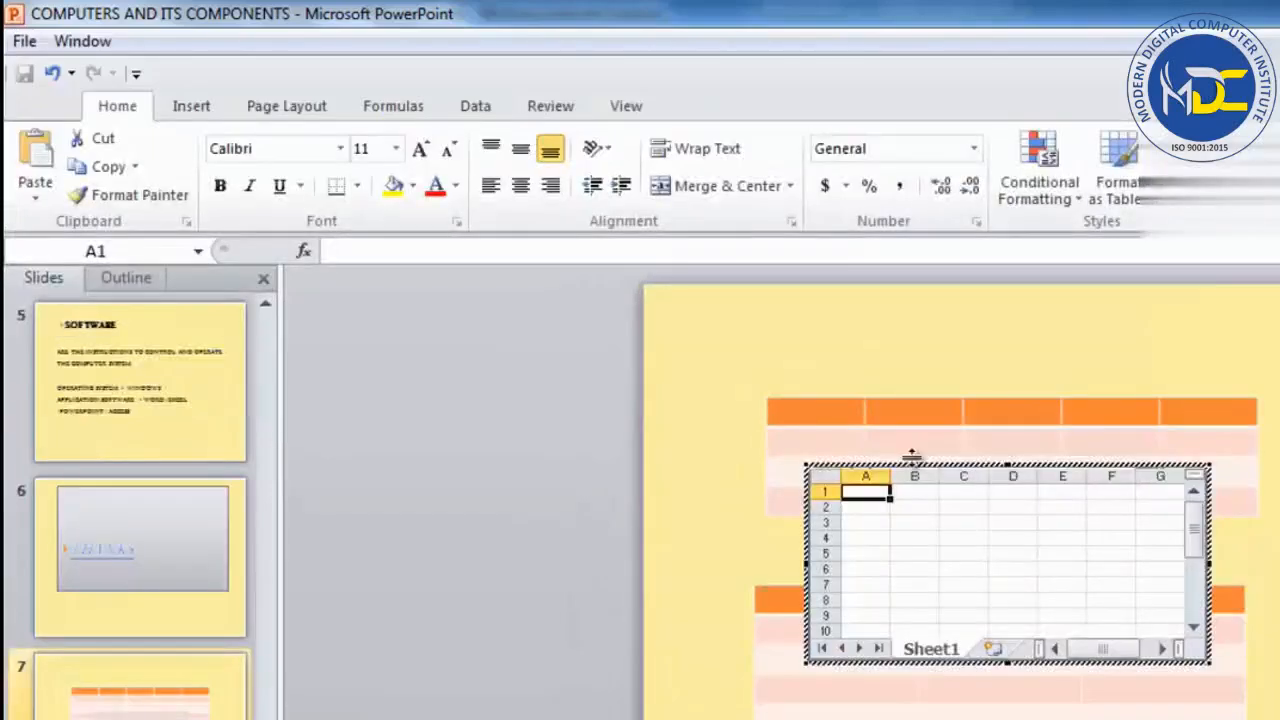
click(864, 341)
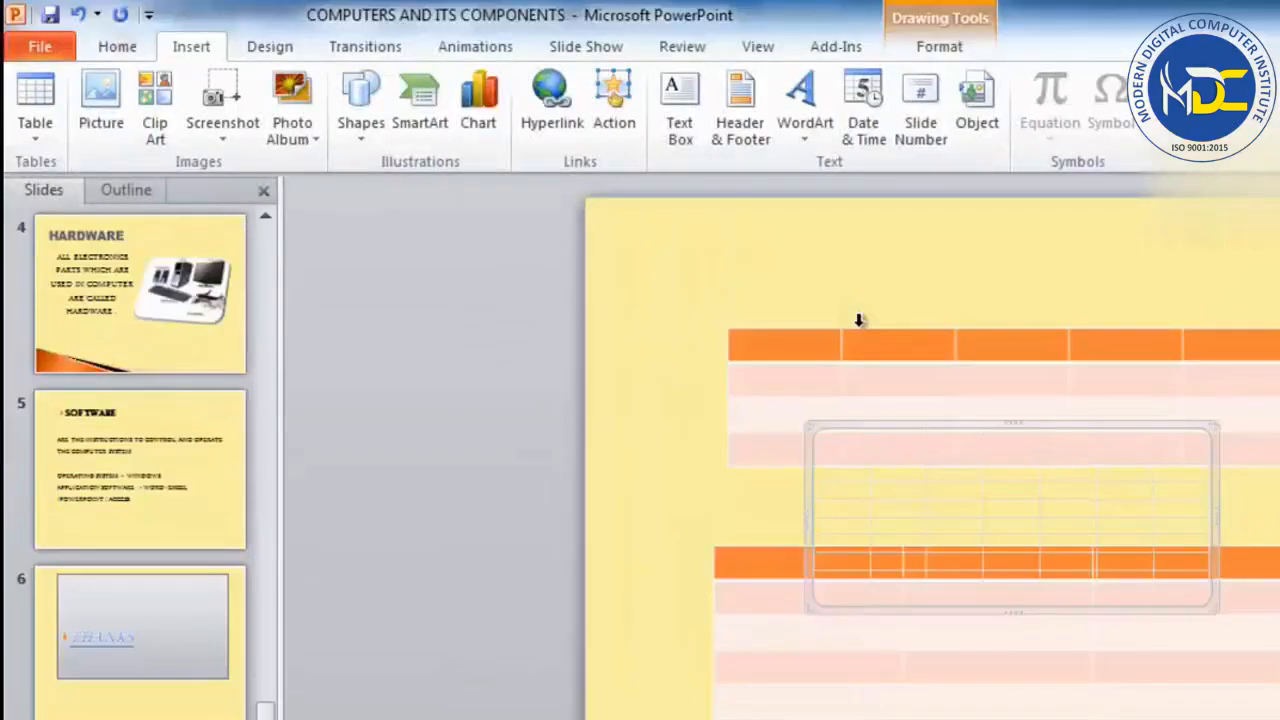
double_click(875, 430)
click(965, 521)
click(1042, 518)
drag(877, 491, 940, 554)
click(990, 552)
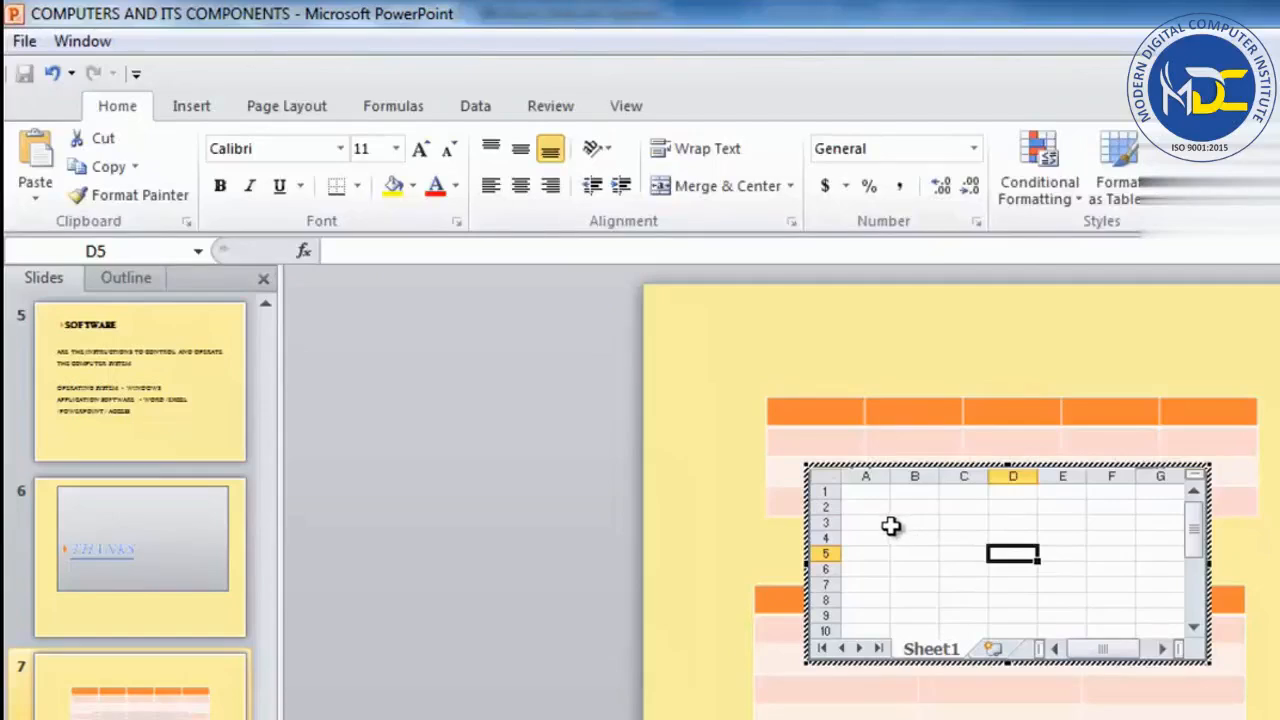
click(716, 425)
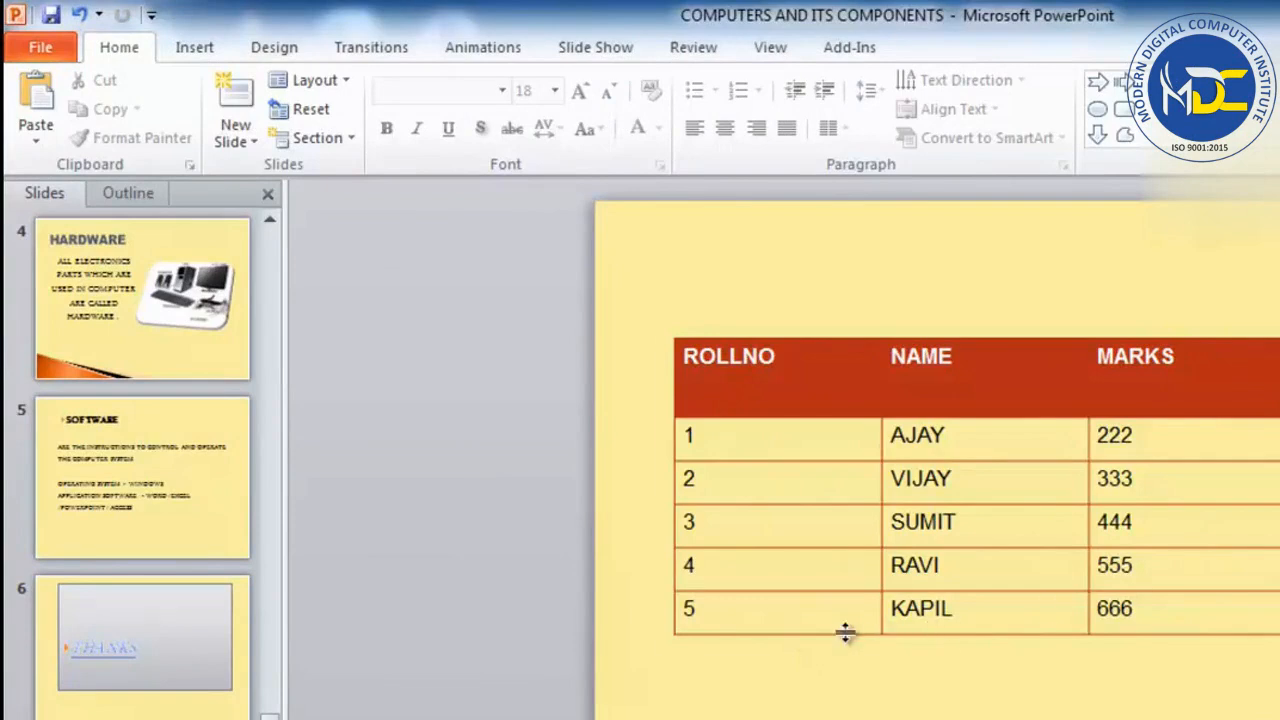
Select the ROLLNO, NAME and MARKS table and look through its layout and design options.
click(786, 361)
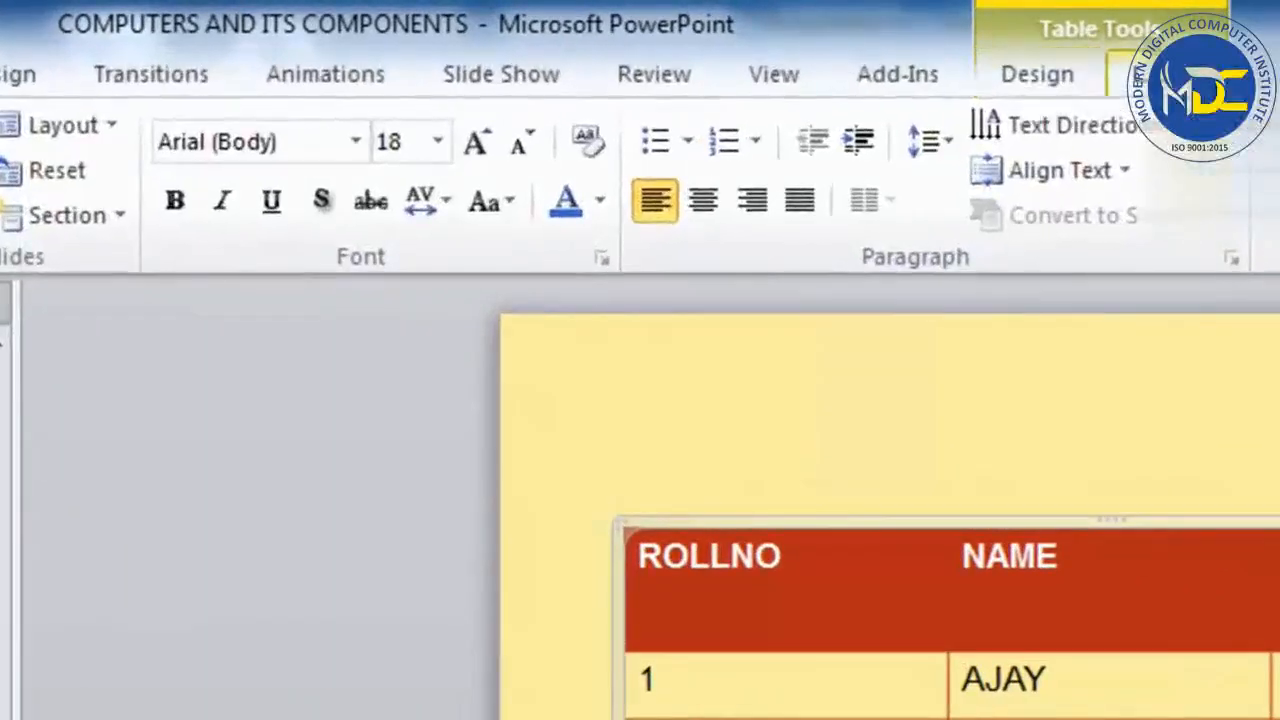
click(1058, 78)
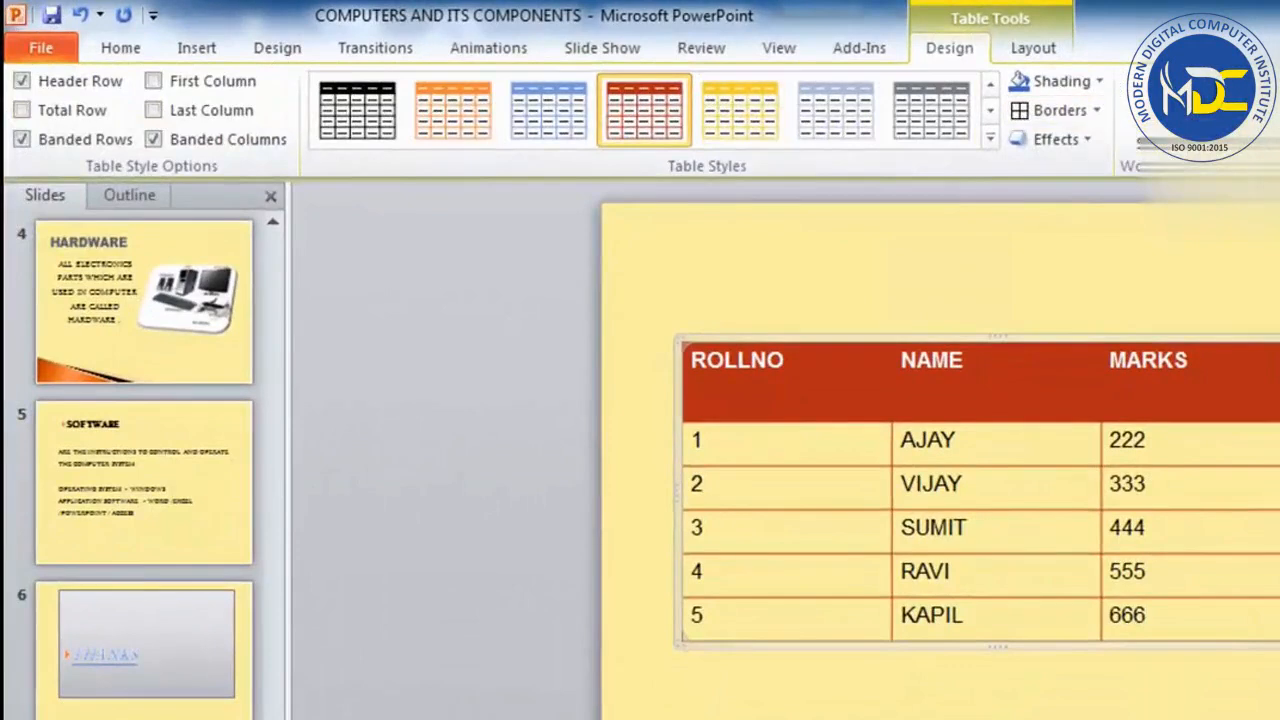
click(1038, 52)
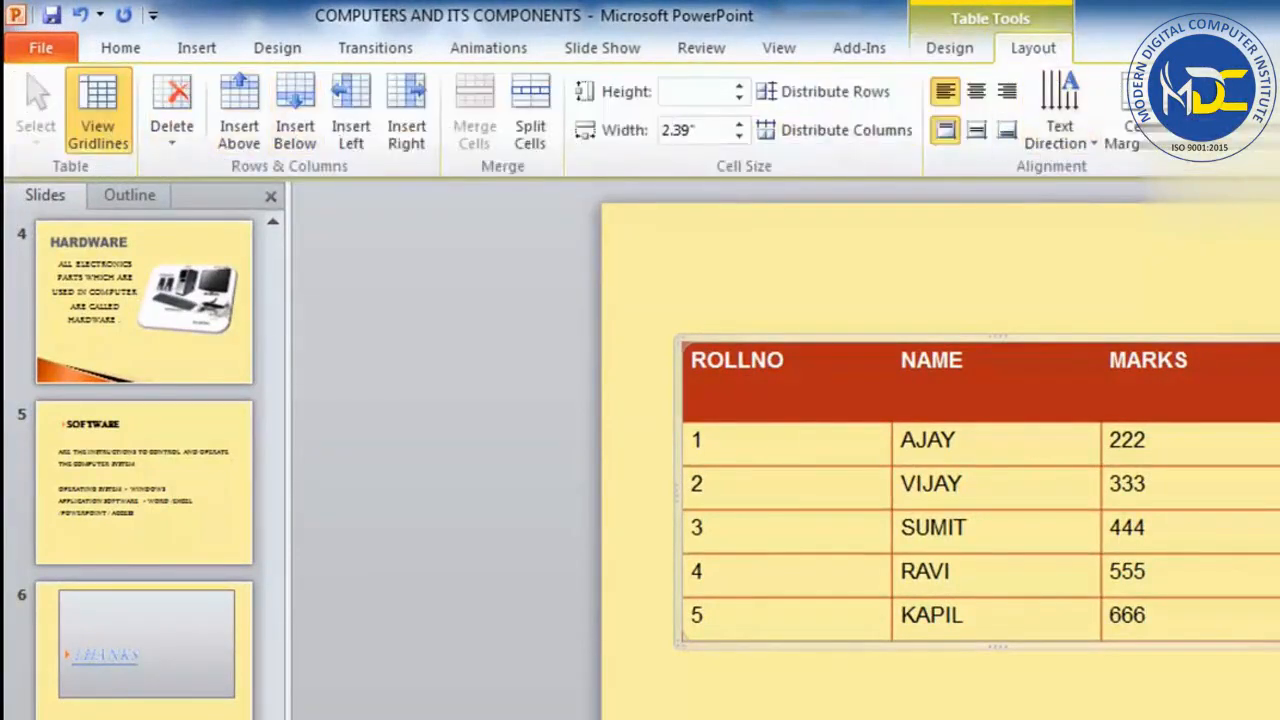
click(949, 47)
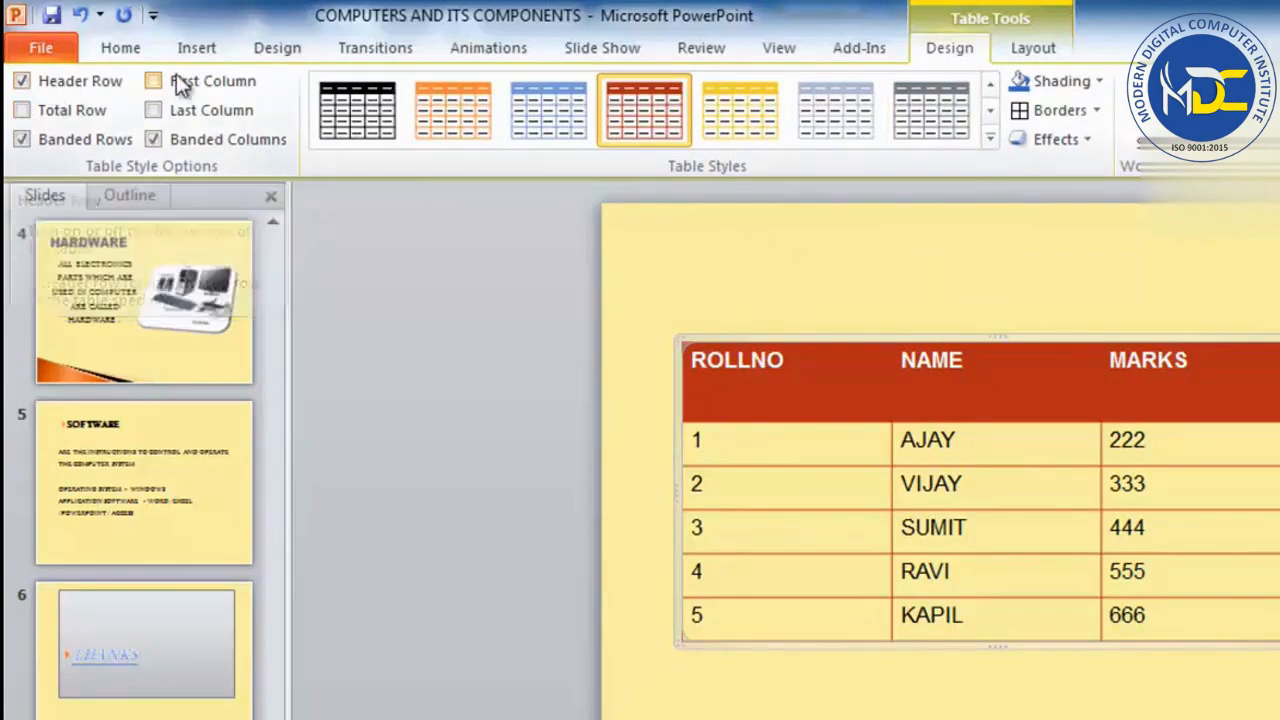
Try switching Header Row, Total Row, Banded Rows, First Column and Last Column formatting on and off for the marks table.
click(54, 84)
click(55, 84)
click(60, 111)
click(60, 115)
click(51, 143)
click(47, 139)
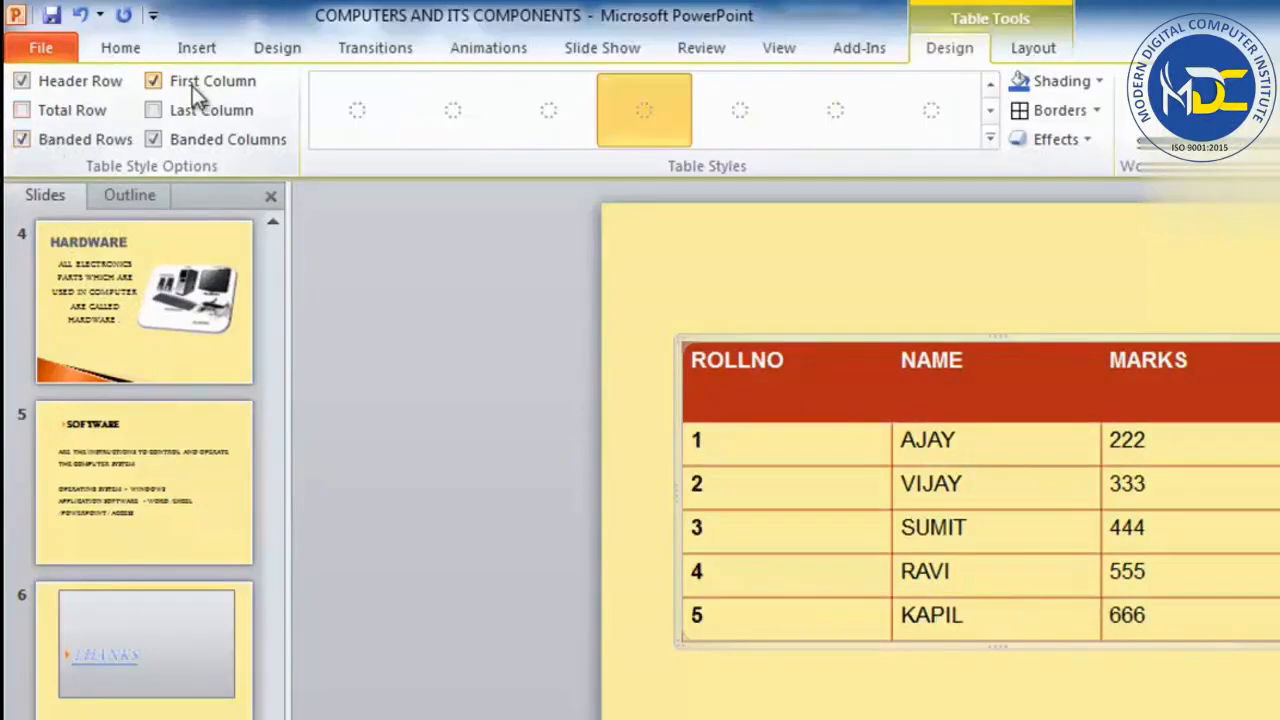
click(192, 83)
click(189, 110)
click(188, 111)
Try the black, orange and yellow light grid styles on the marks table.
click(385, 125)
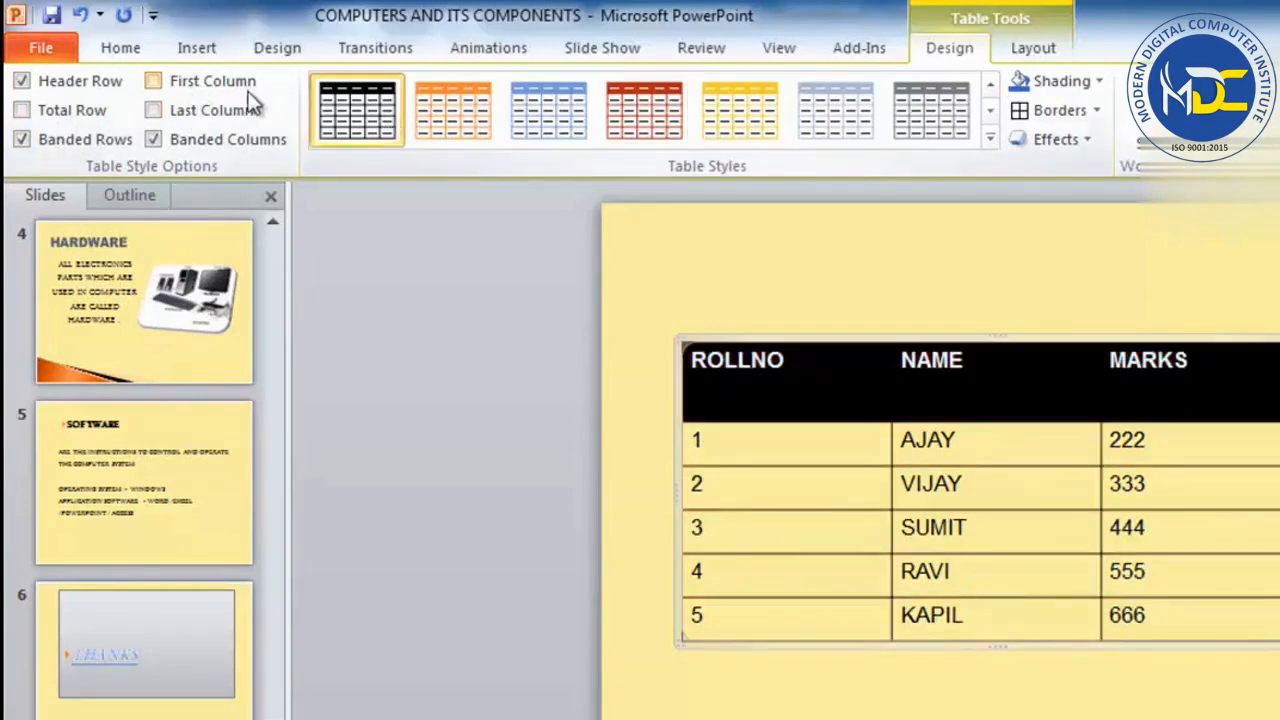
click(452, 110)
click(738, 112)
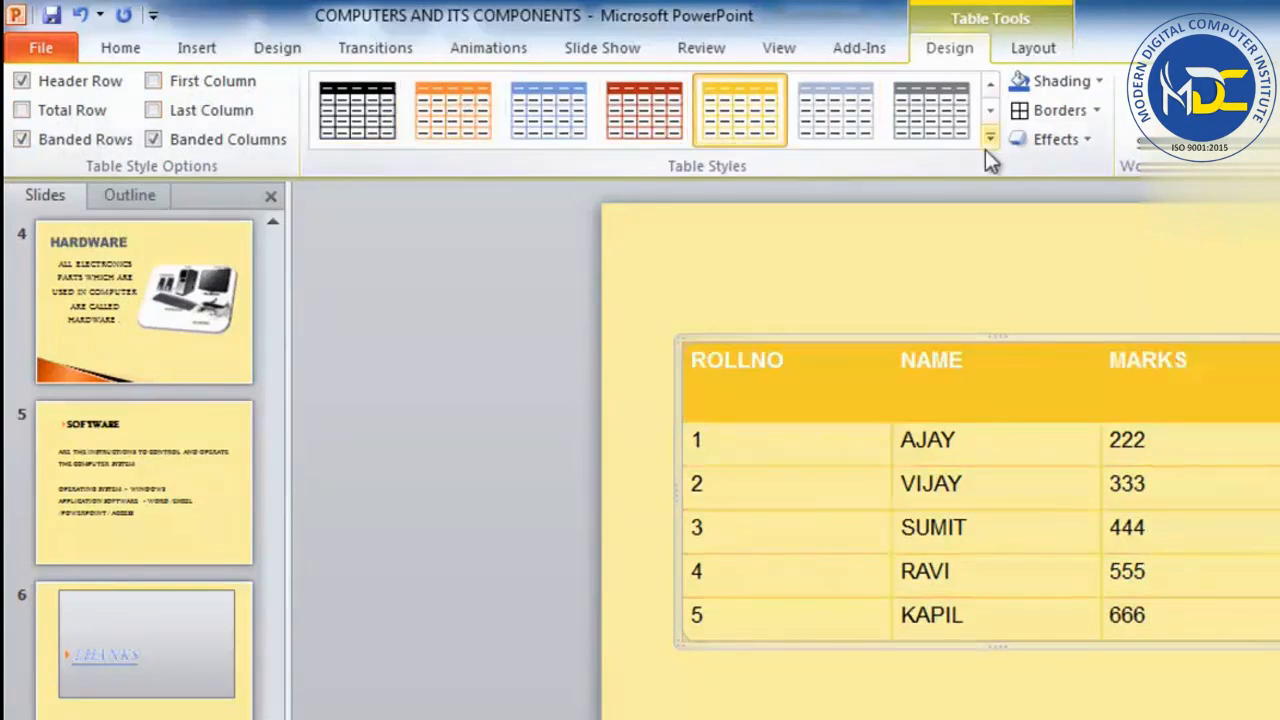
Preview the blue Best Match for Document style on the marks table, then apply the red one from the same row.
click(989, 139)
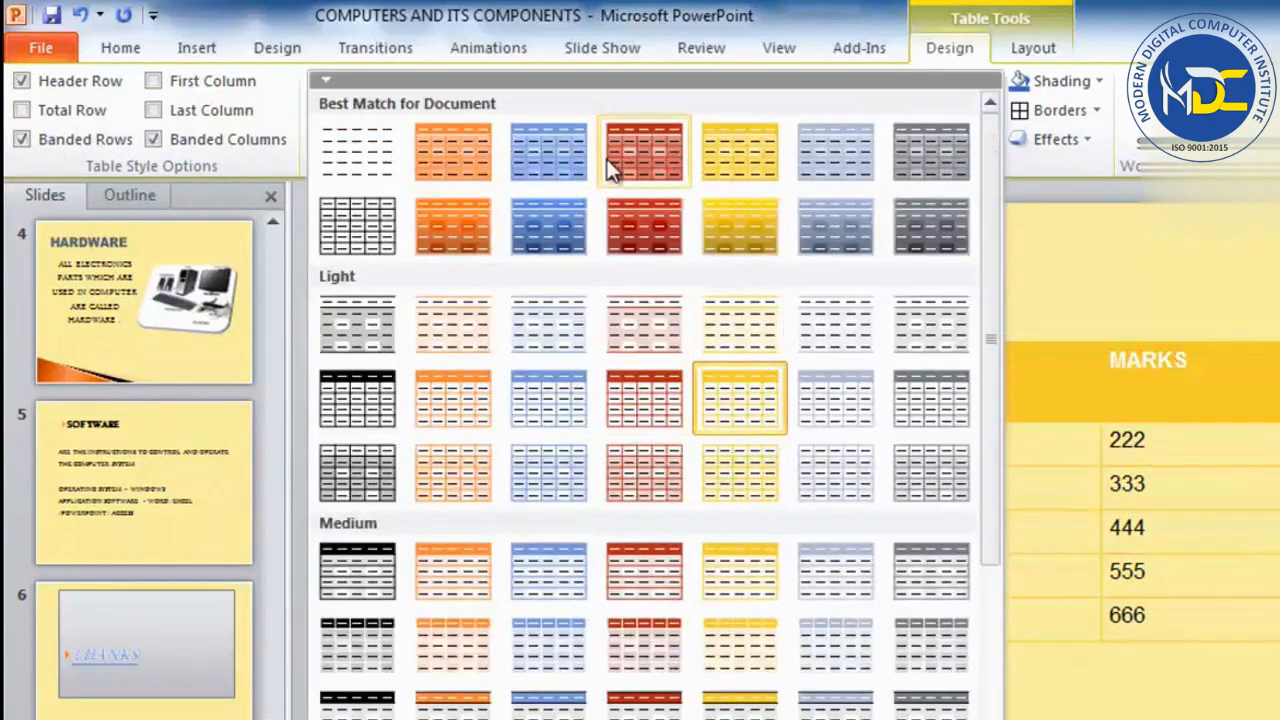
click(571, 160)
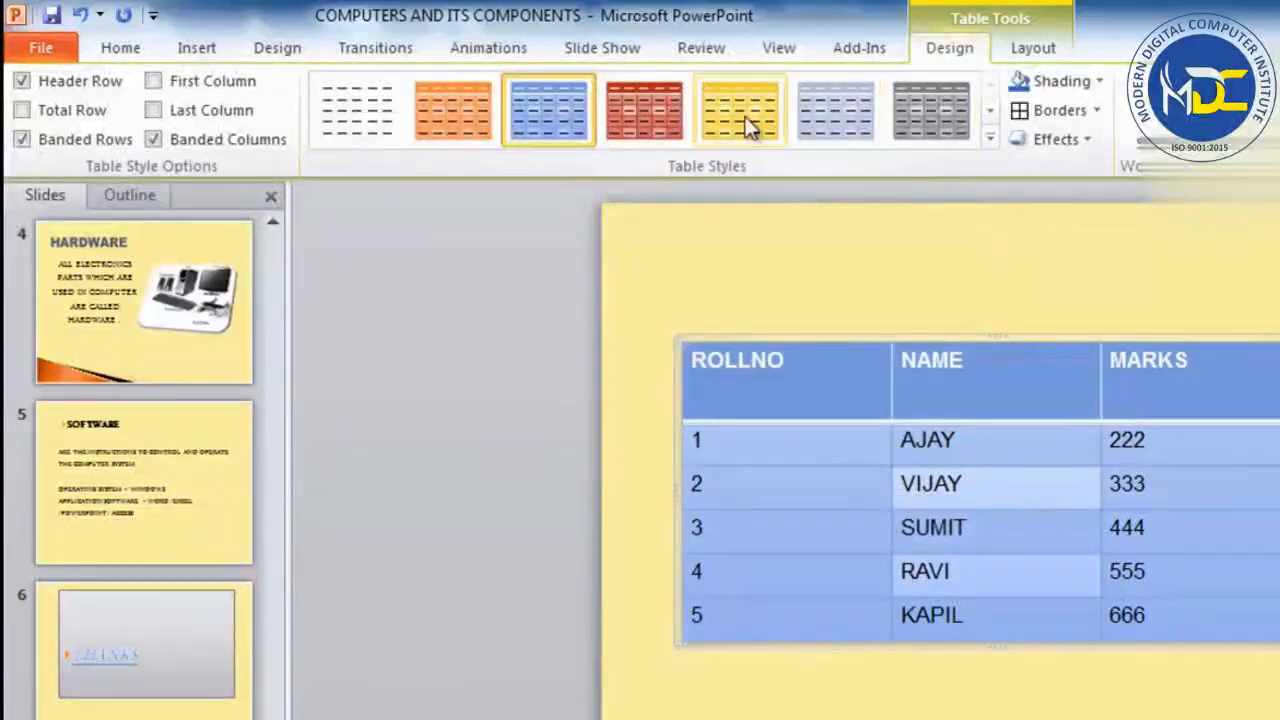
click(625, 100)
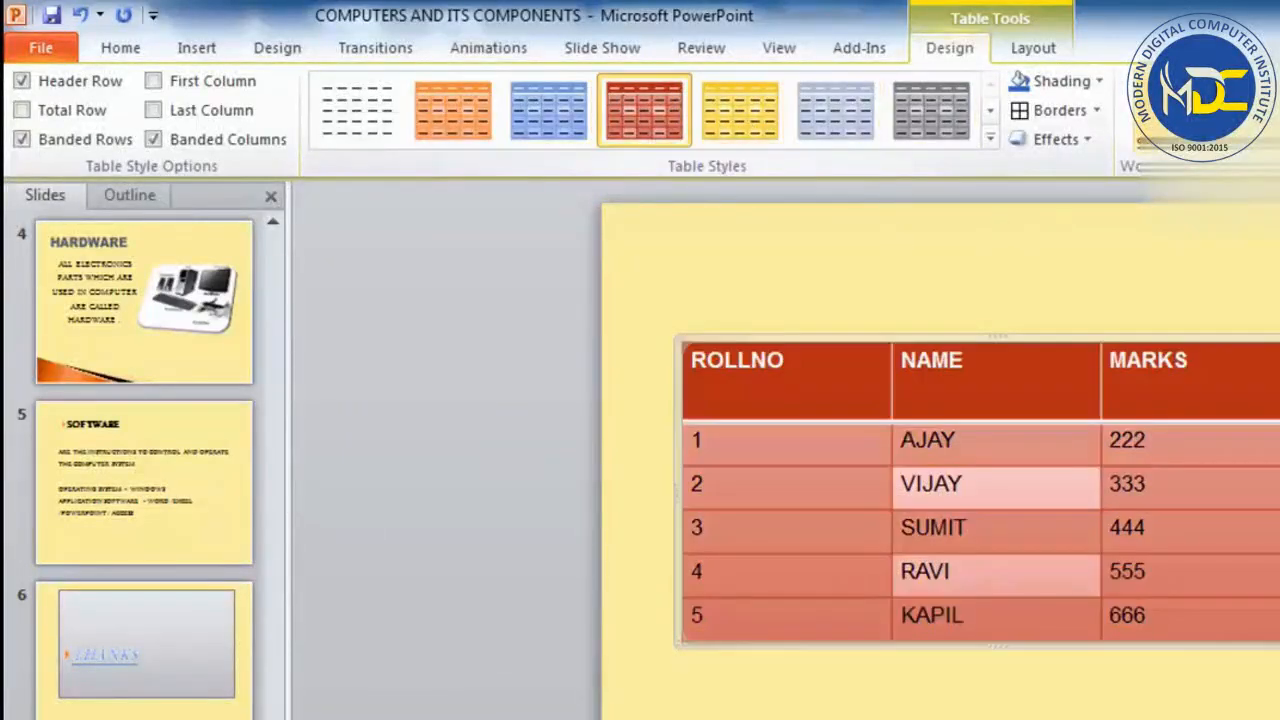
Shade the marks table light orange and set its outside borders.
click(1097, 82)
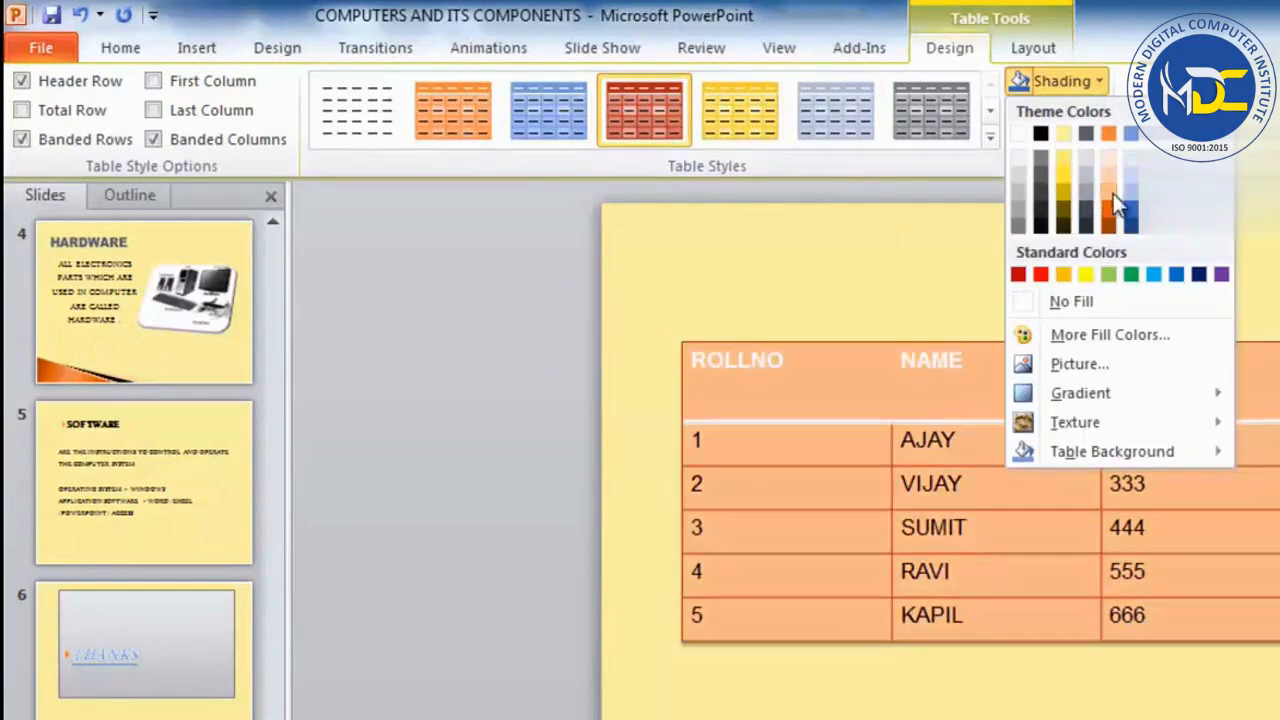
click(1113, 195)
click(1096, 110)
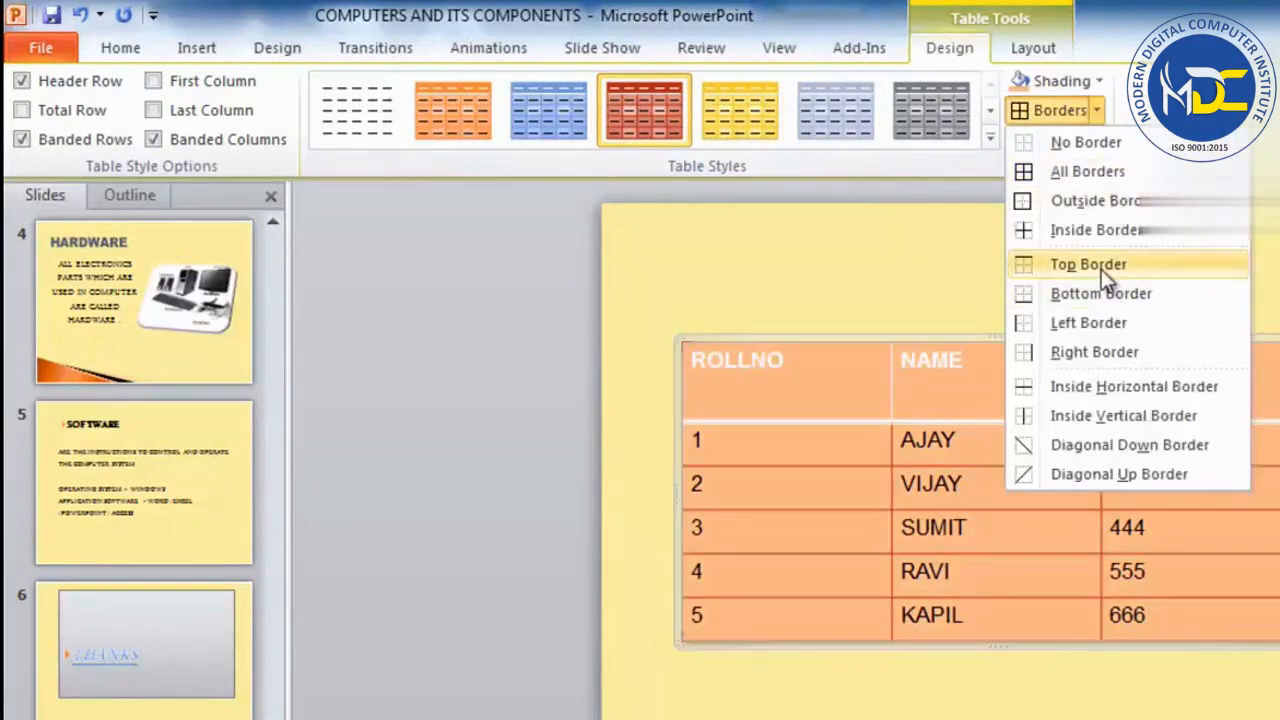
click(1091, 204)
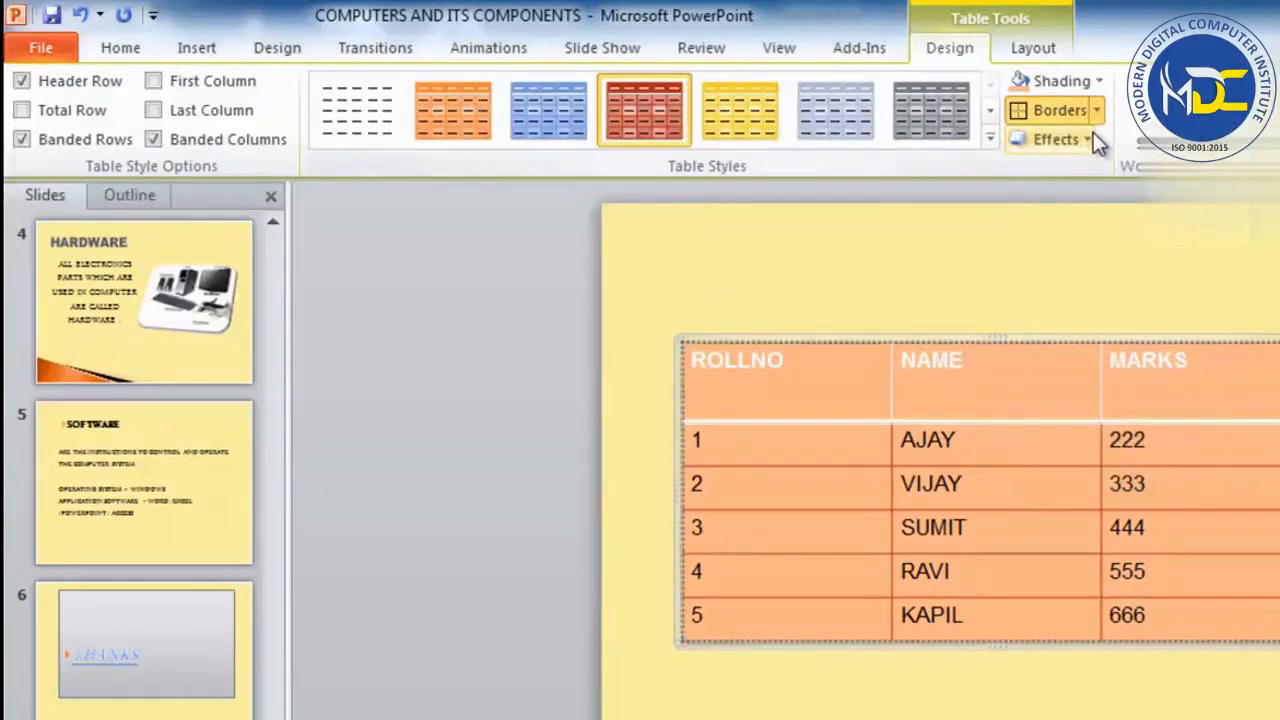
Apply an outer shadow effect to the marks table and reselect the table.
click(1090, 137)
mouse_move(1091, 245)
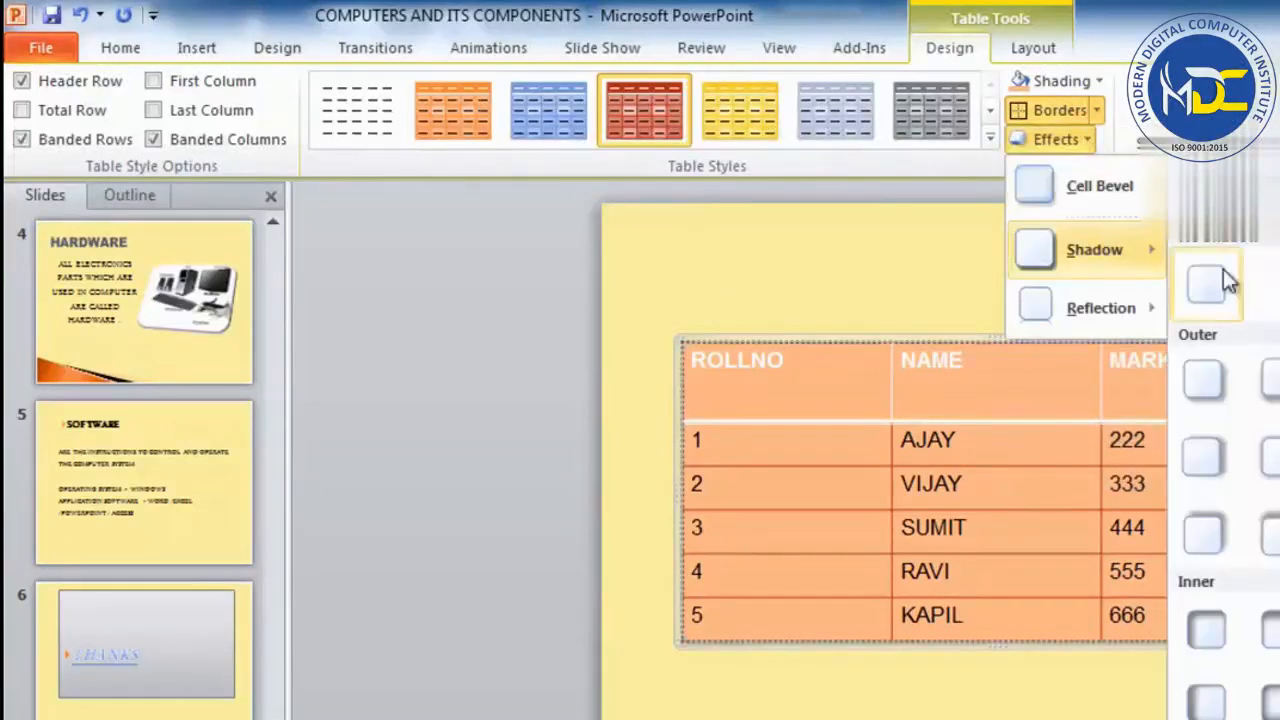
click(1253, 522)
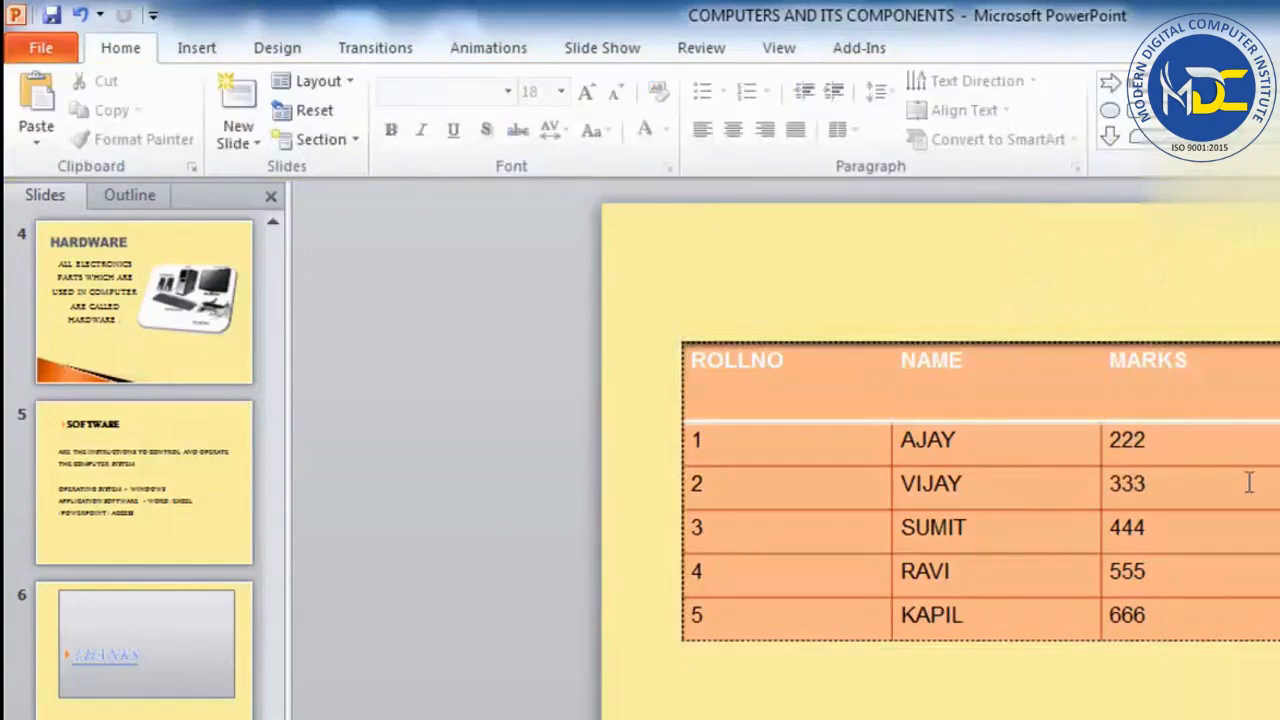
click(1100, 380)
click(1022, 315)
click(1014, 344)
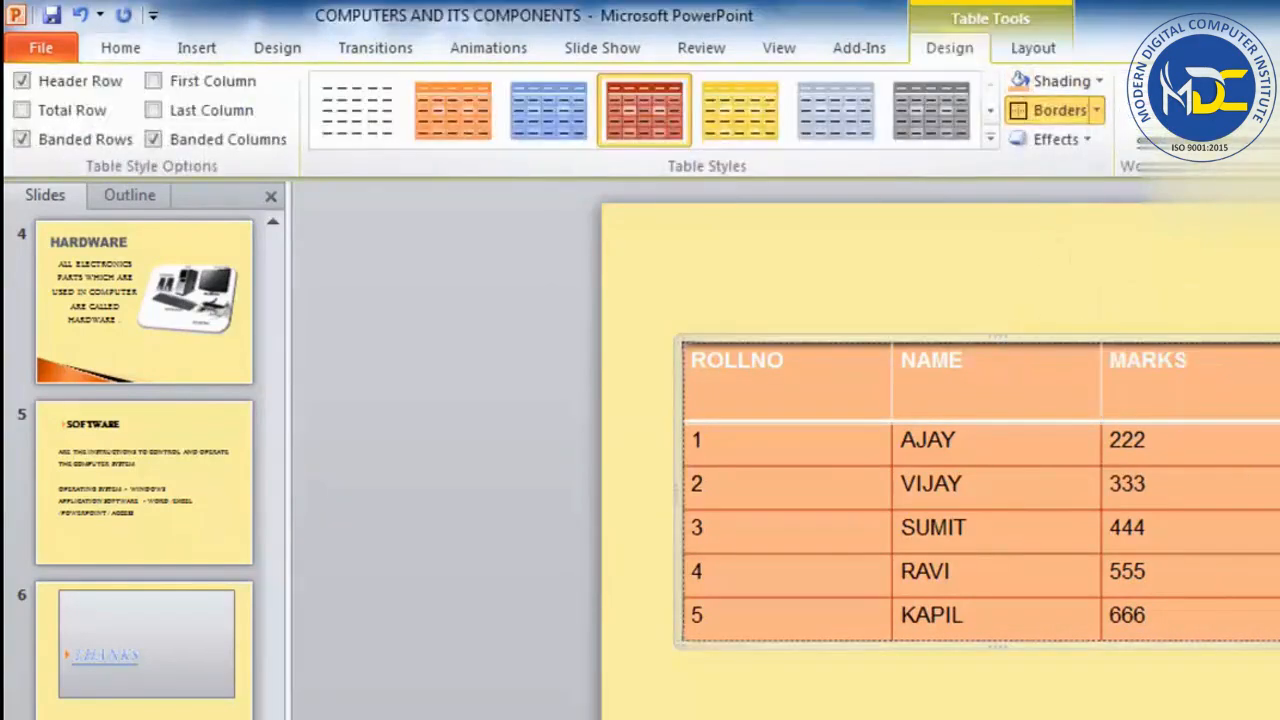
Apply the orange-red WordArt quick style to the marks table's text and set its text fill to a grey theme colour.
click(1162, 128)
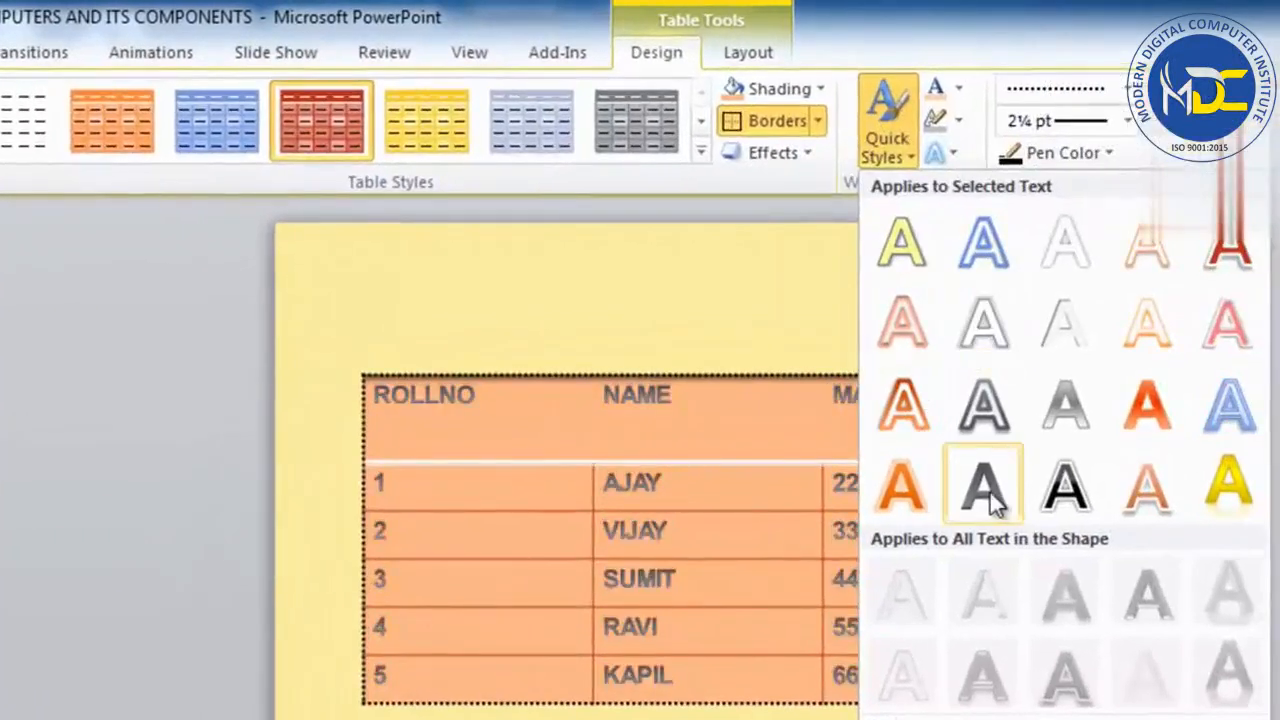
click(1158, 395)
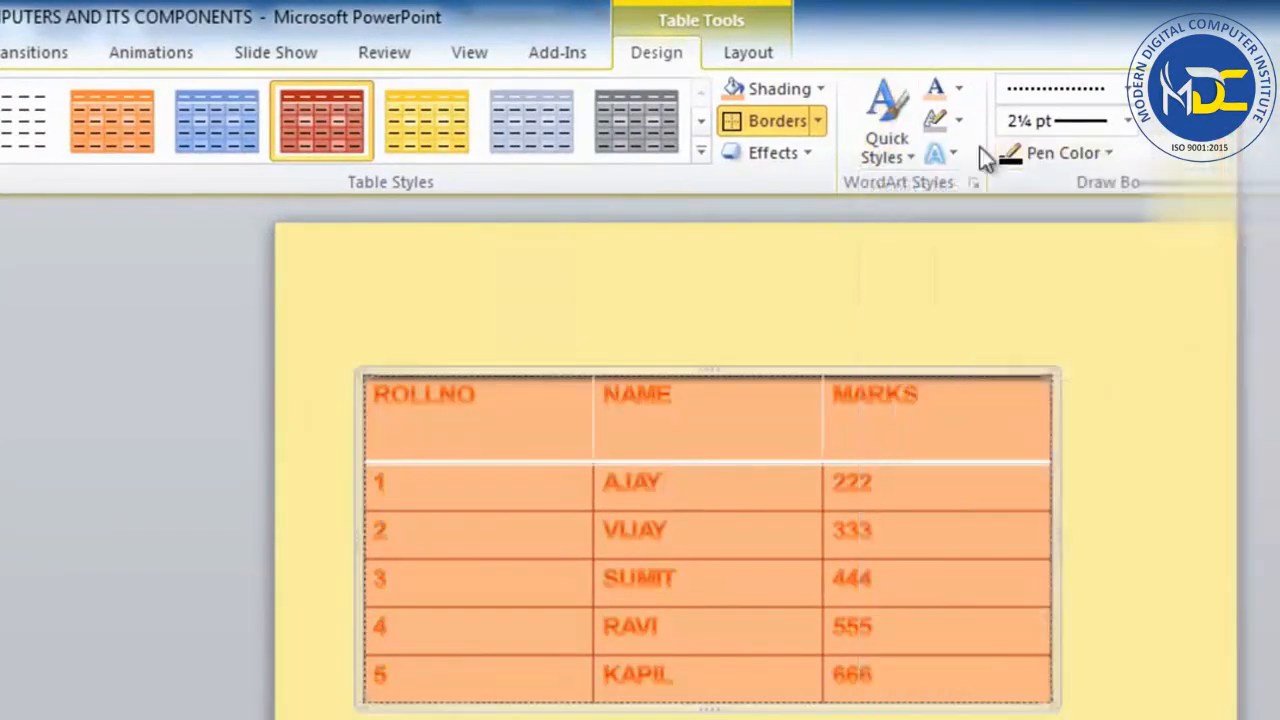
click(959, 93)
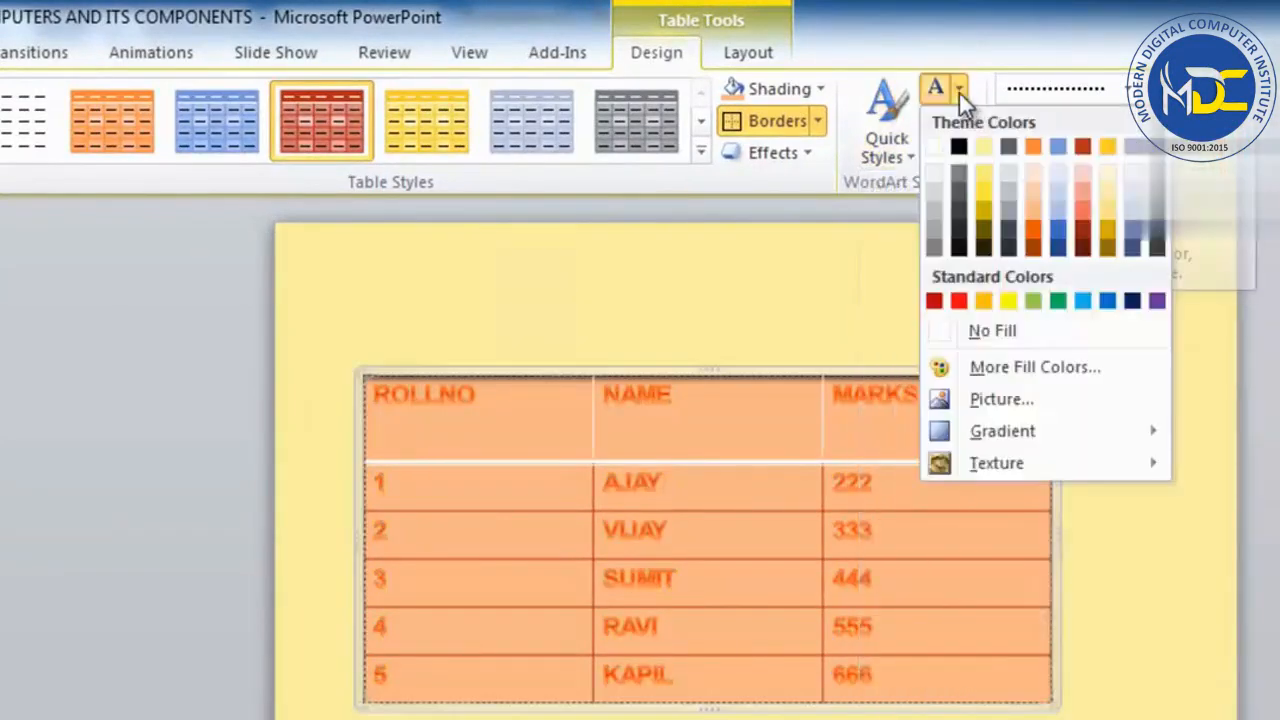
click(1007, 196)
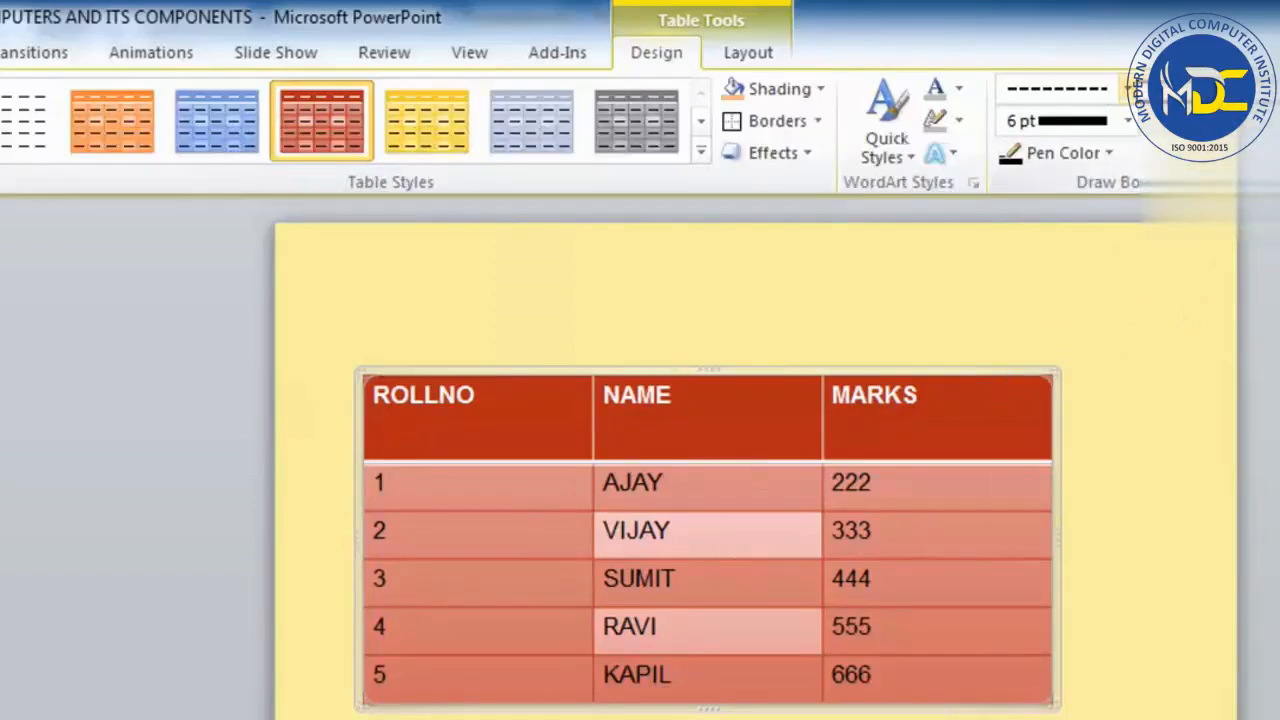
Draw 4½ pt dash-dot borders above, below and on the NAME-column side of the ROLLNO cells containing 1 and 2.
click(1131, 86)
click(1128, 75)
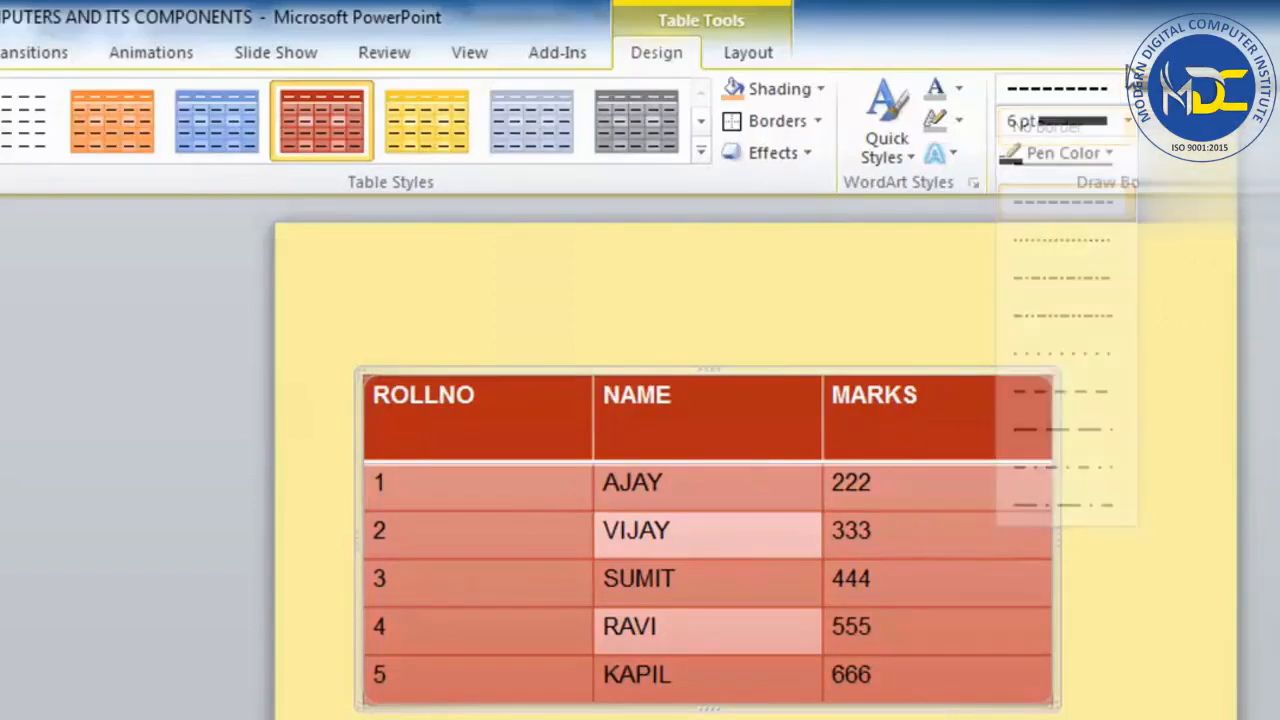
click(1109, 90)
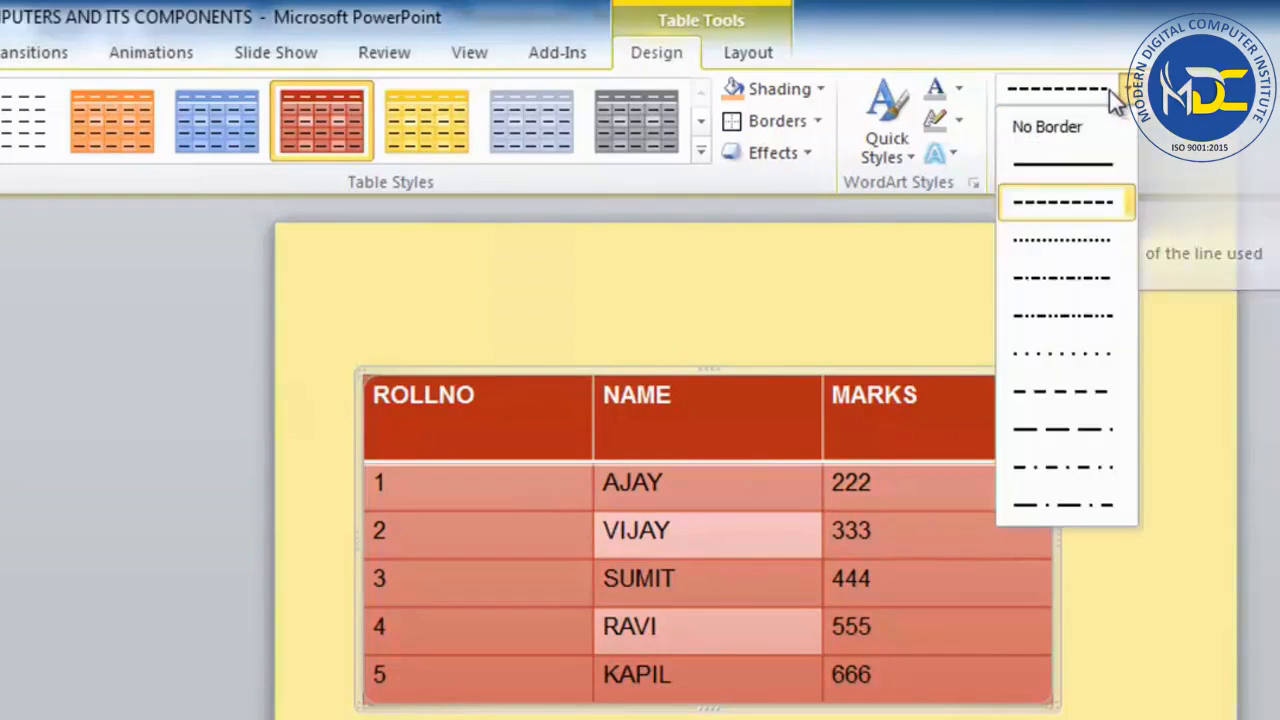
click(1071, 279)
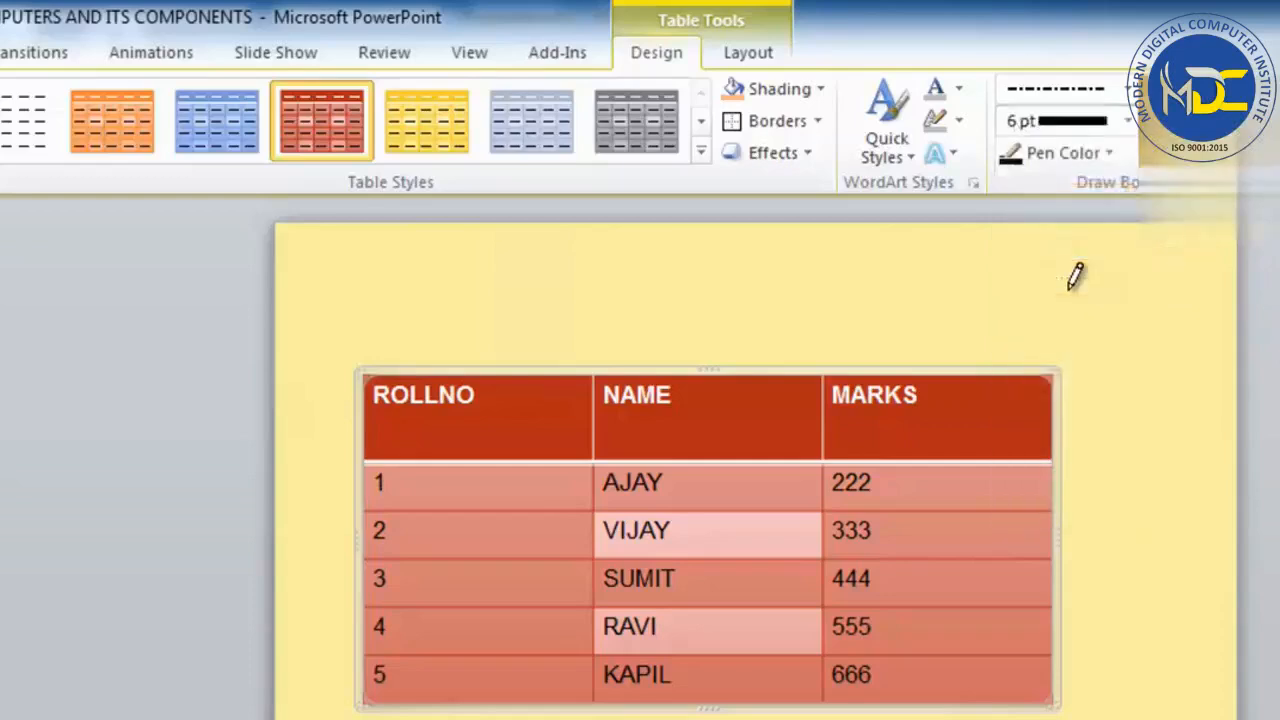
click(1127, 127)
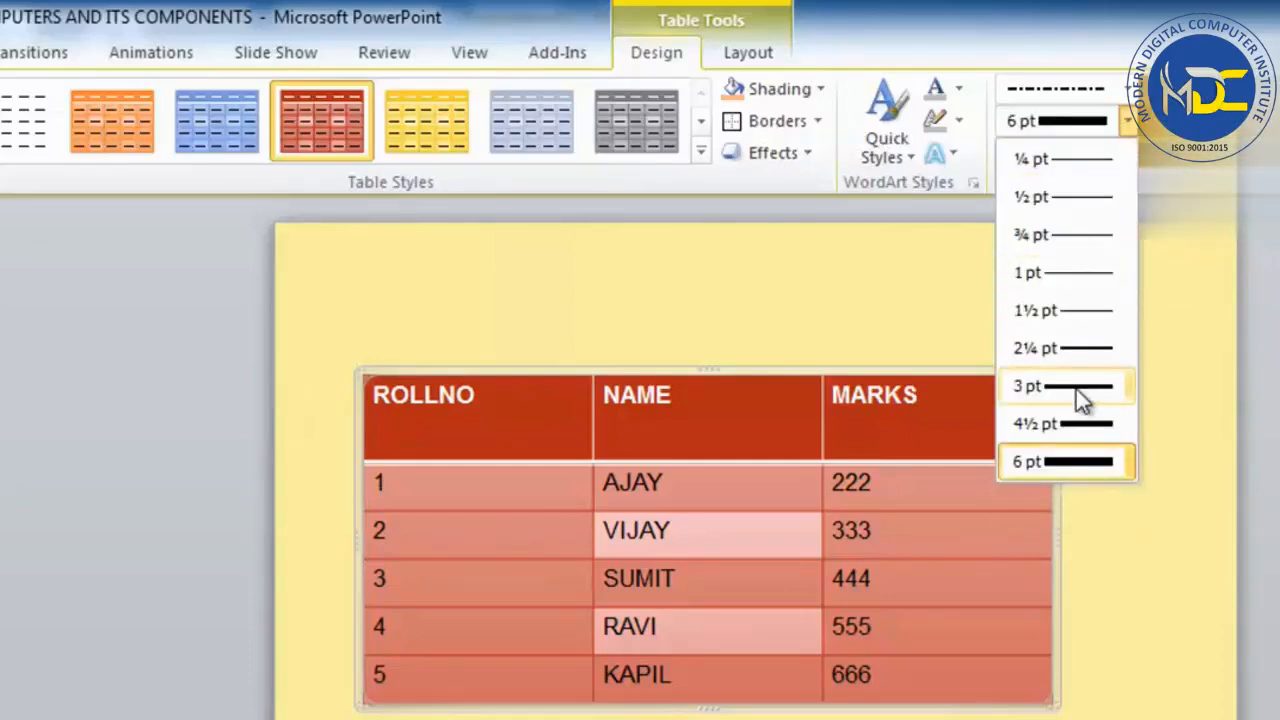
click(1080, 426)
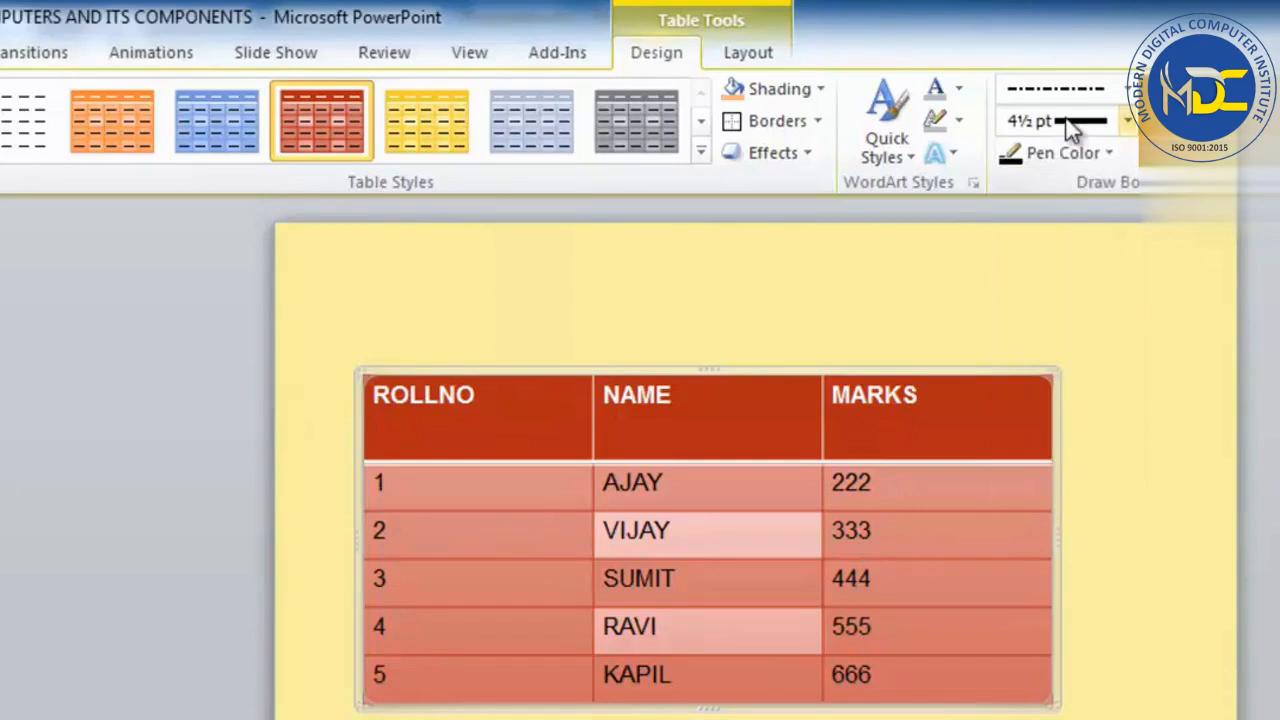
click(563, 509)
click(545, 557)
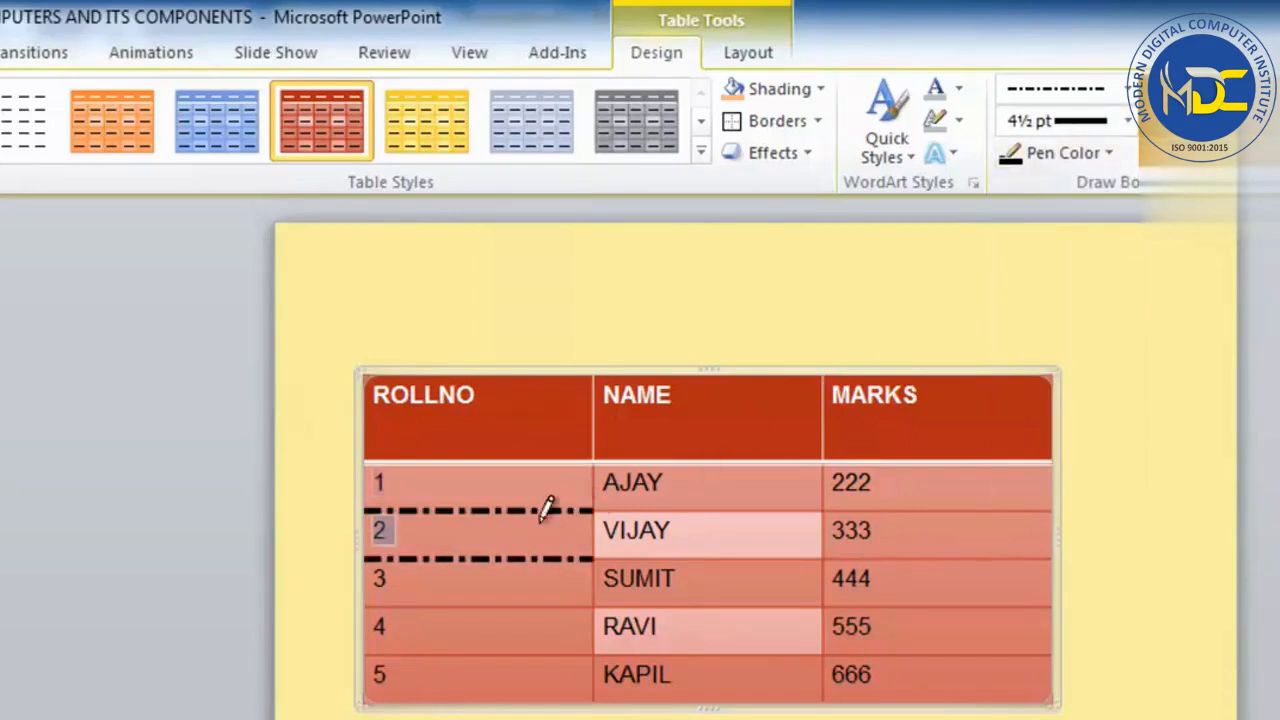
click(541, 462)
click(596, 486)
click(594, 534)
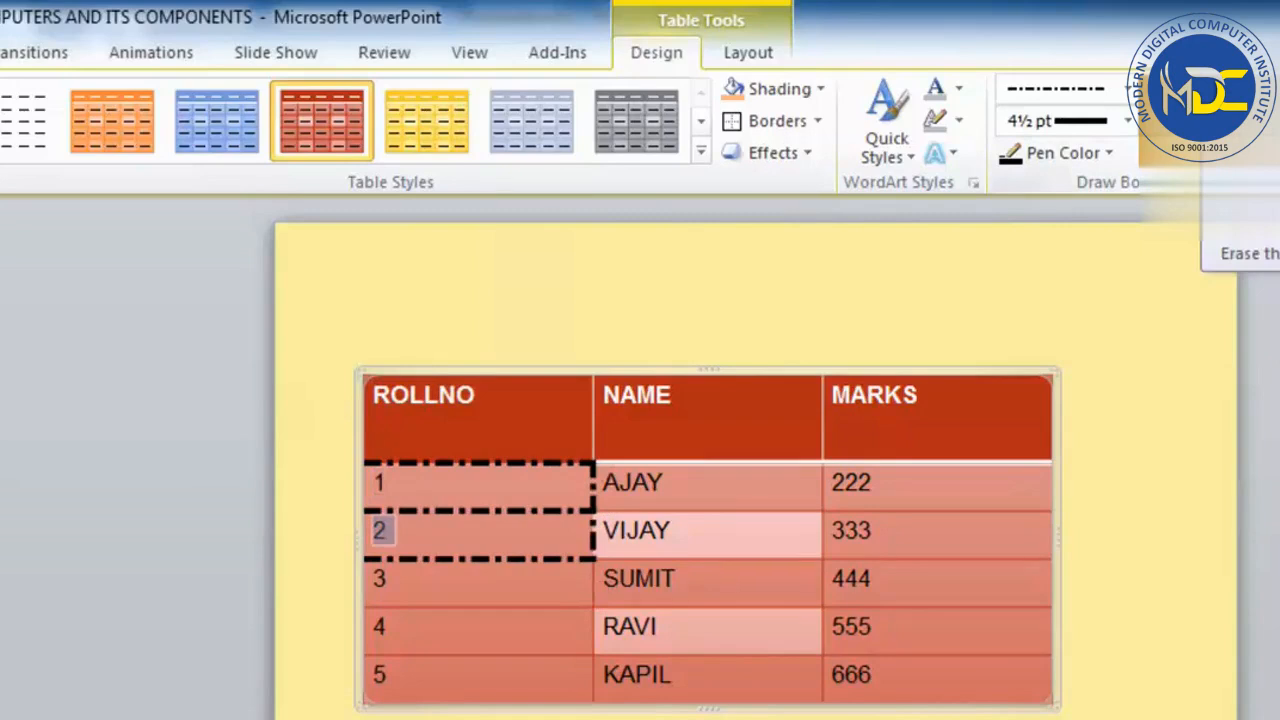
Erase all the horizontal borders inside the NAME column, merging its header and entries into one cell.
click(1230, 122)
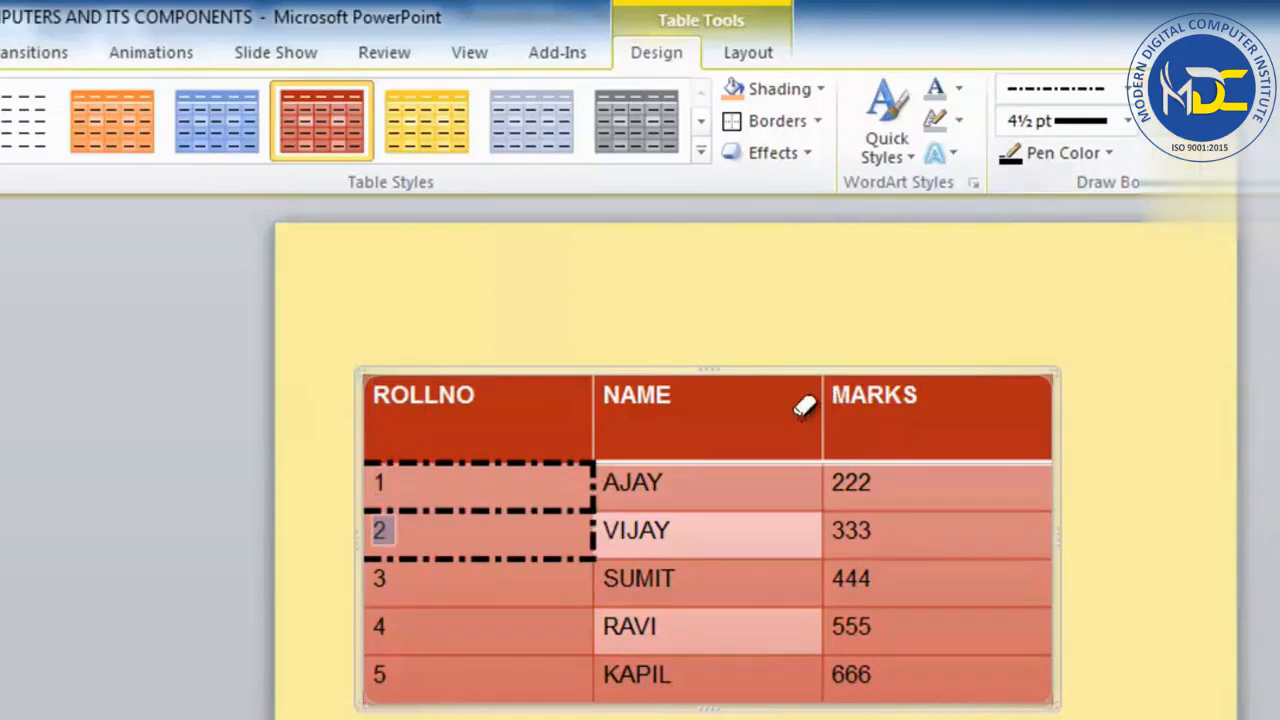
click(768, 460)
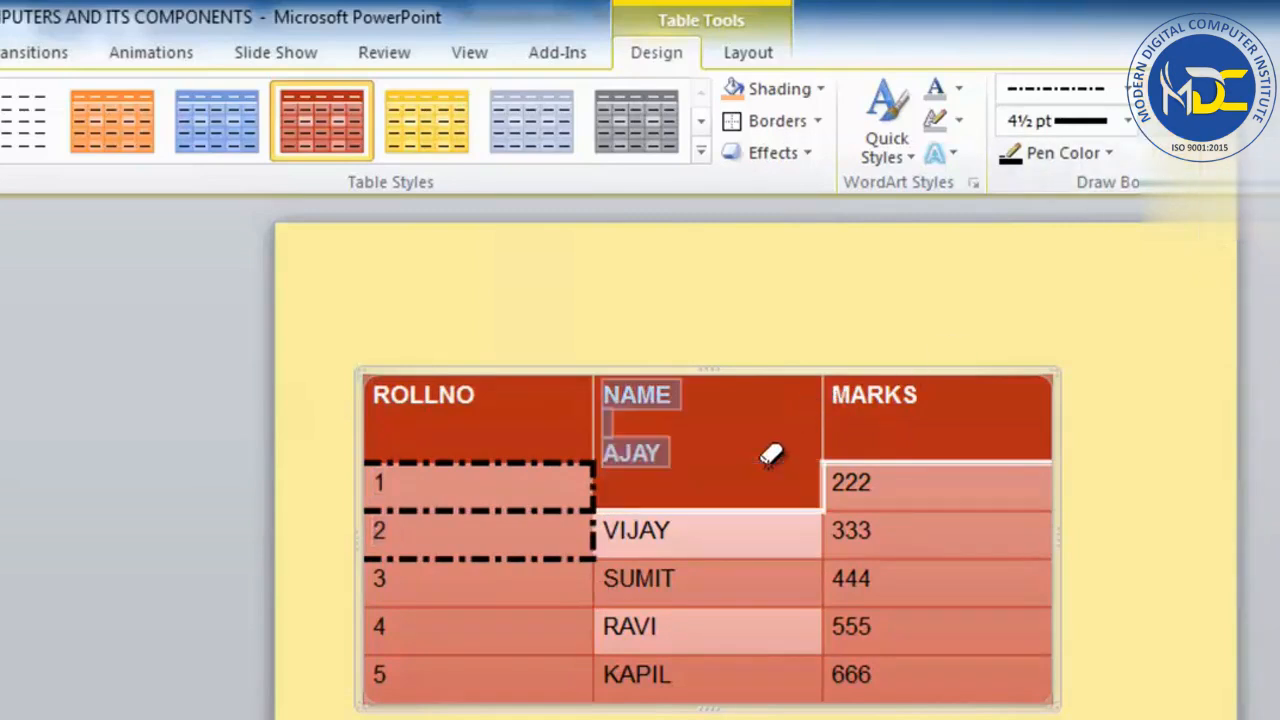
click(800, 510)
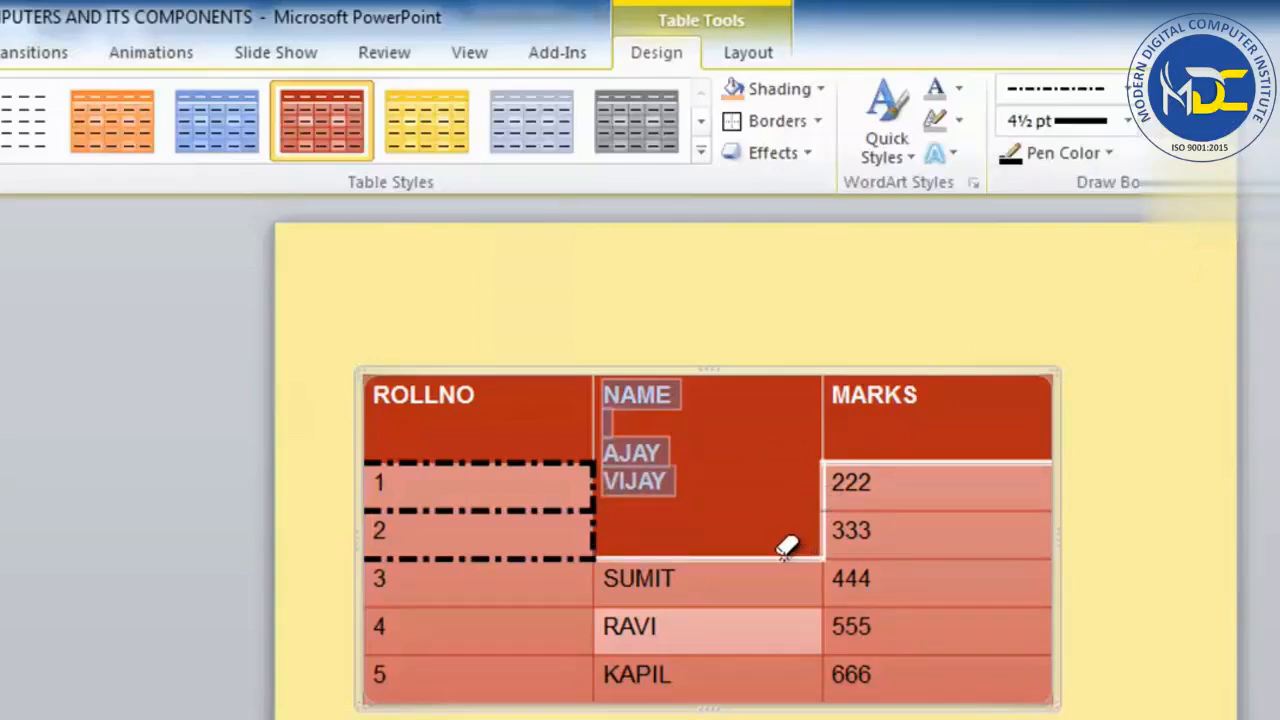
click(785, 557)
click(776, 604)
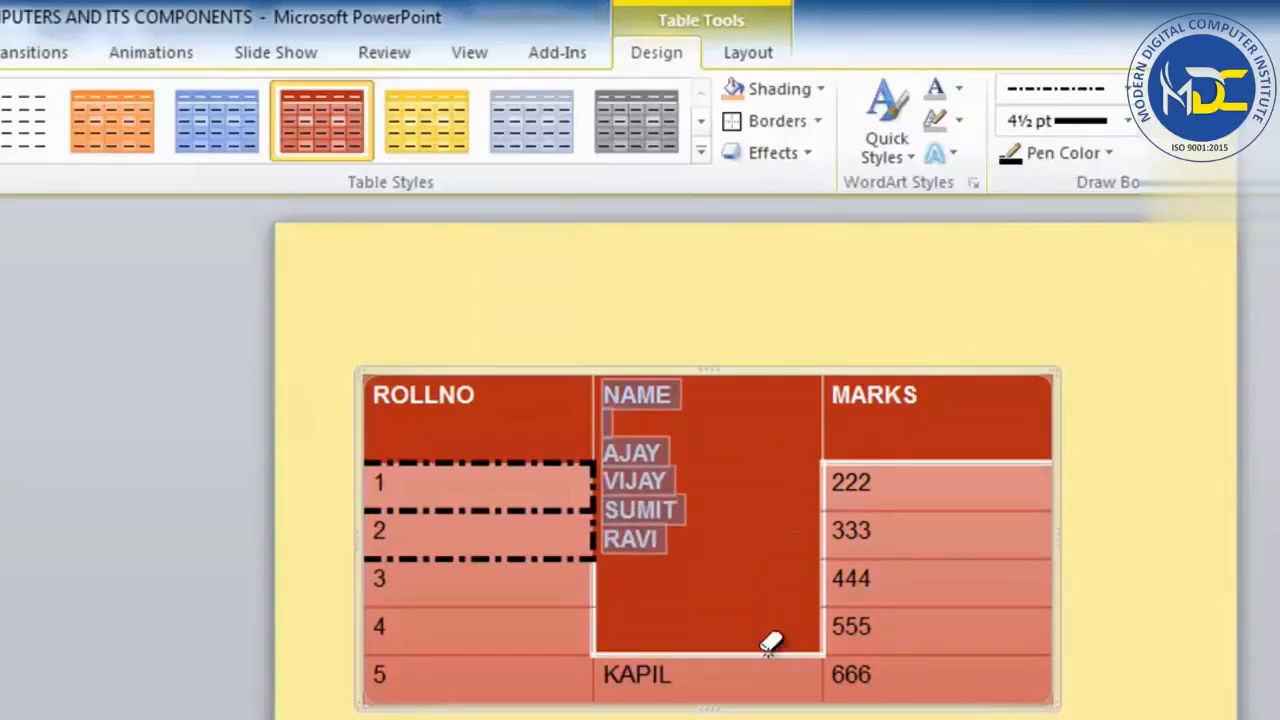
click(768, 652)
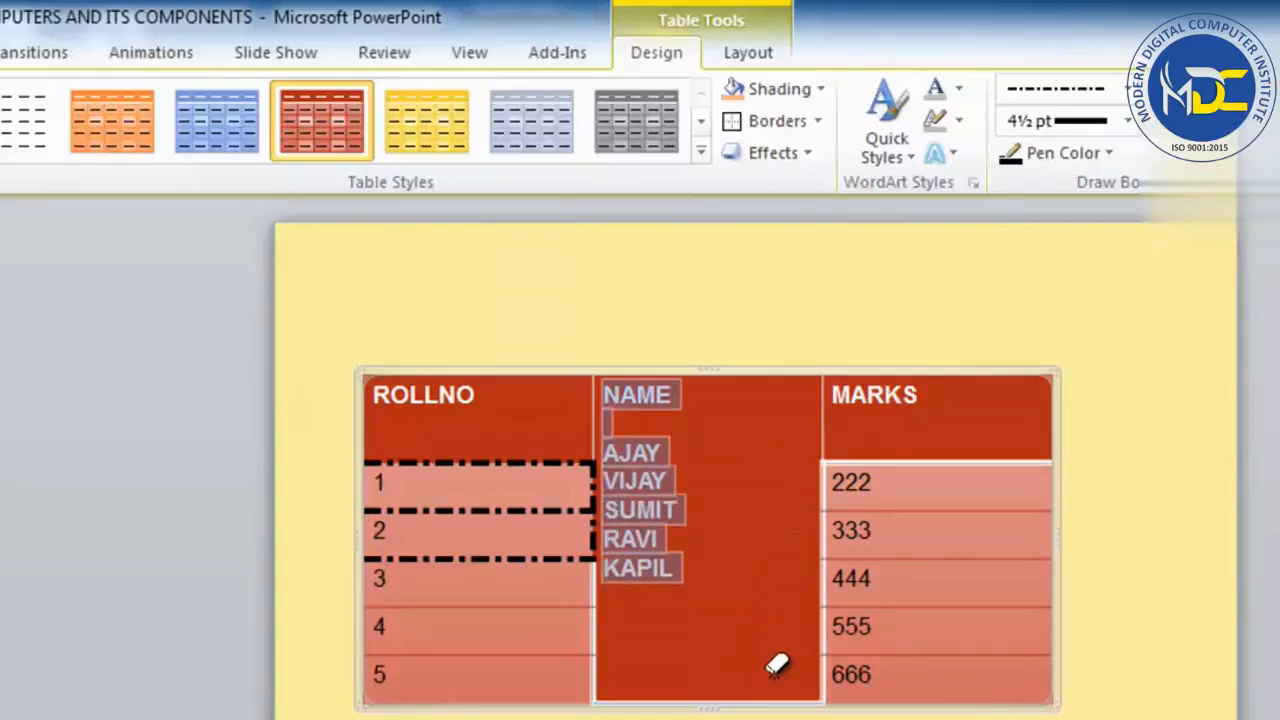
Erase the horizontal borders in the MARKS column below the header and below 222, 333 and 444.
click(937, 461)
click(914, 510)
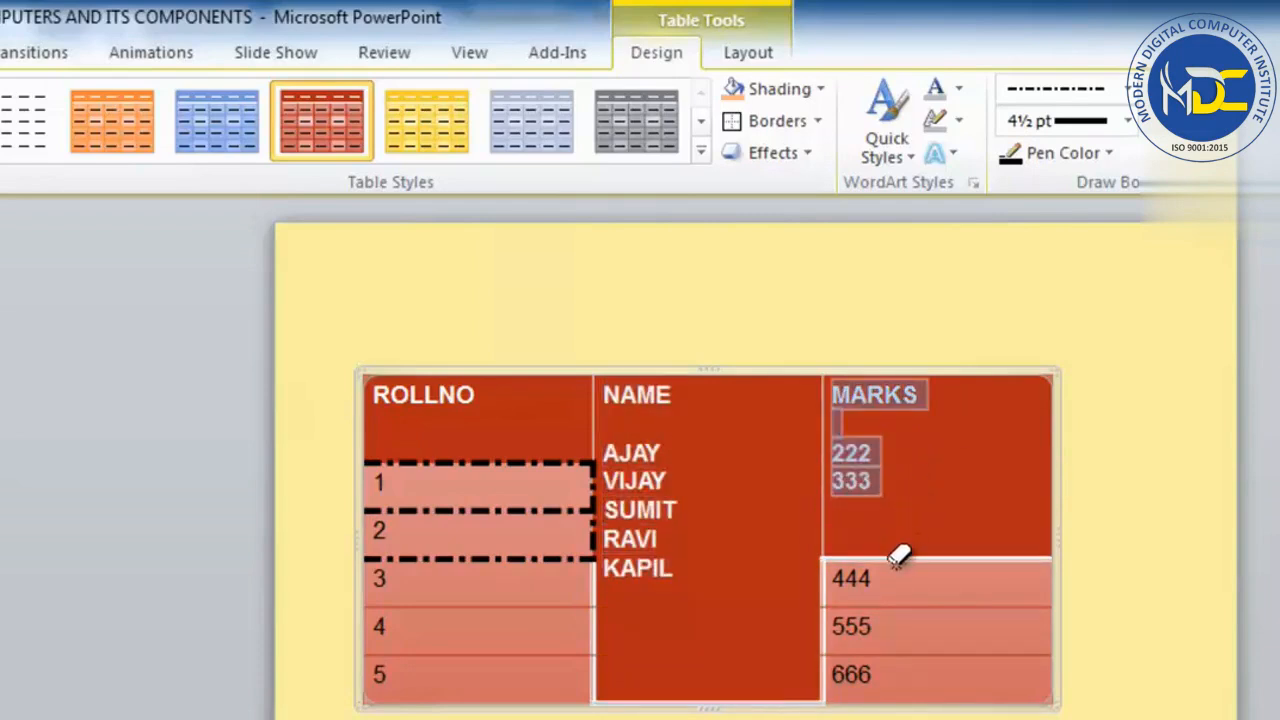
click(902, 559)
click(882, 604)
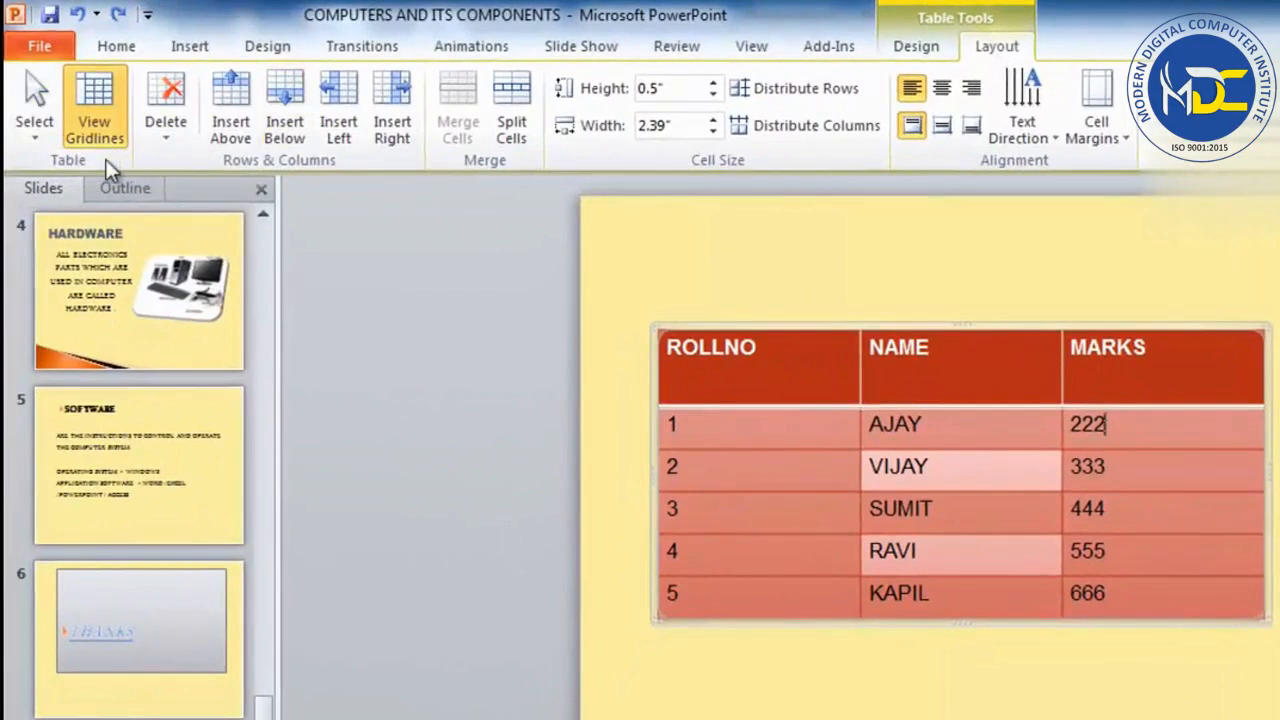
Select the entire marks table with the Select Table command, then place the cursor in the ROLLNO header cell.
click(34, 128)
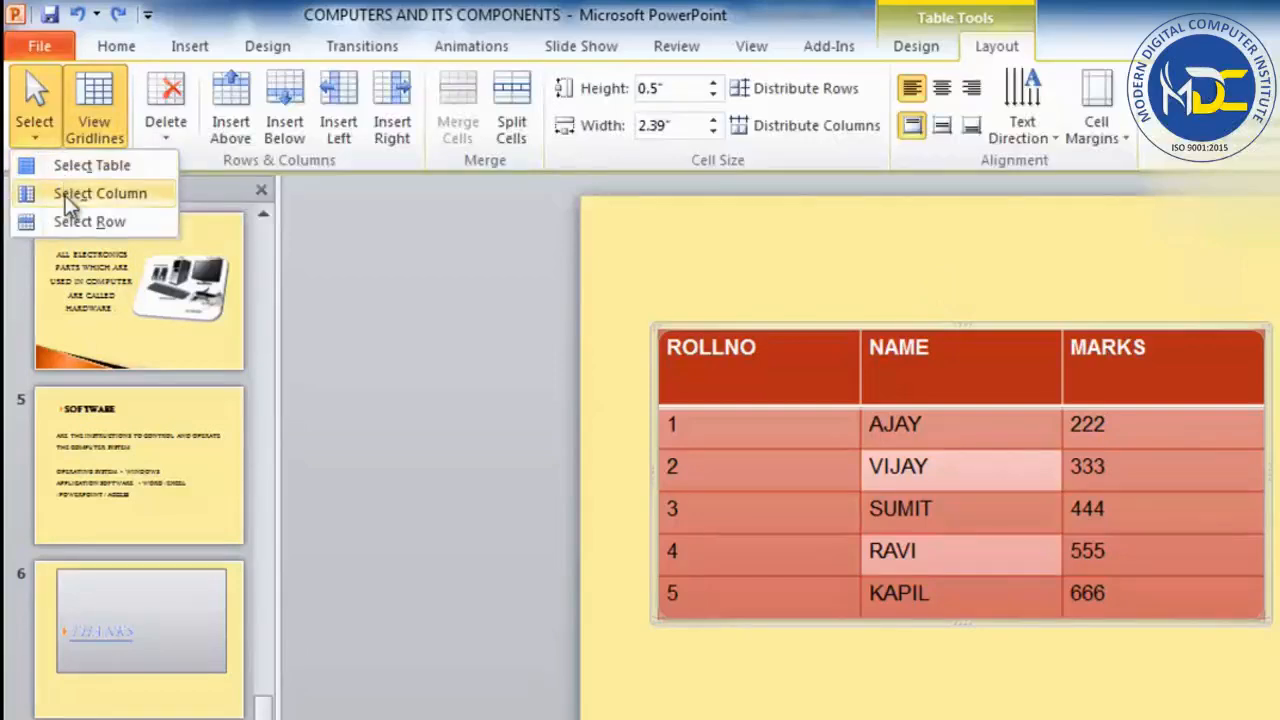
click(75, 167)
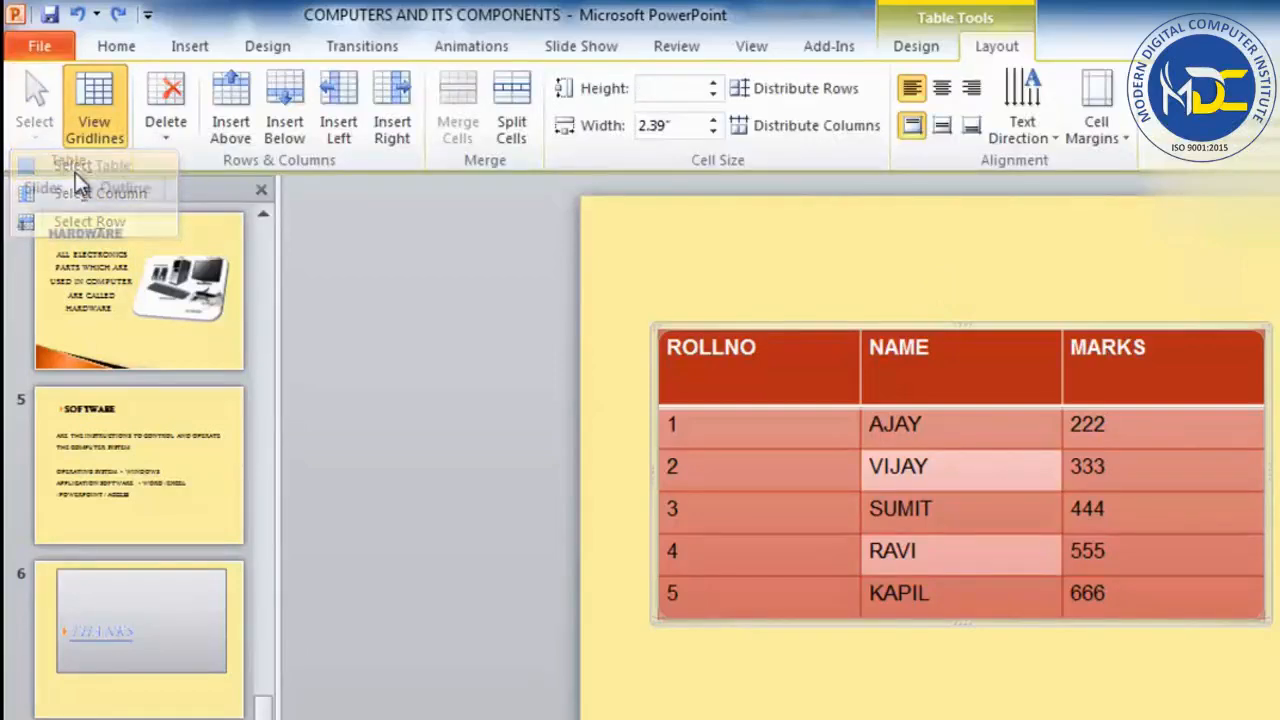
click(831, 386)
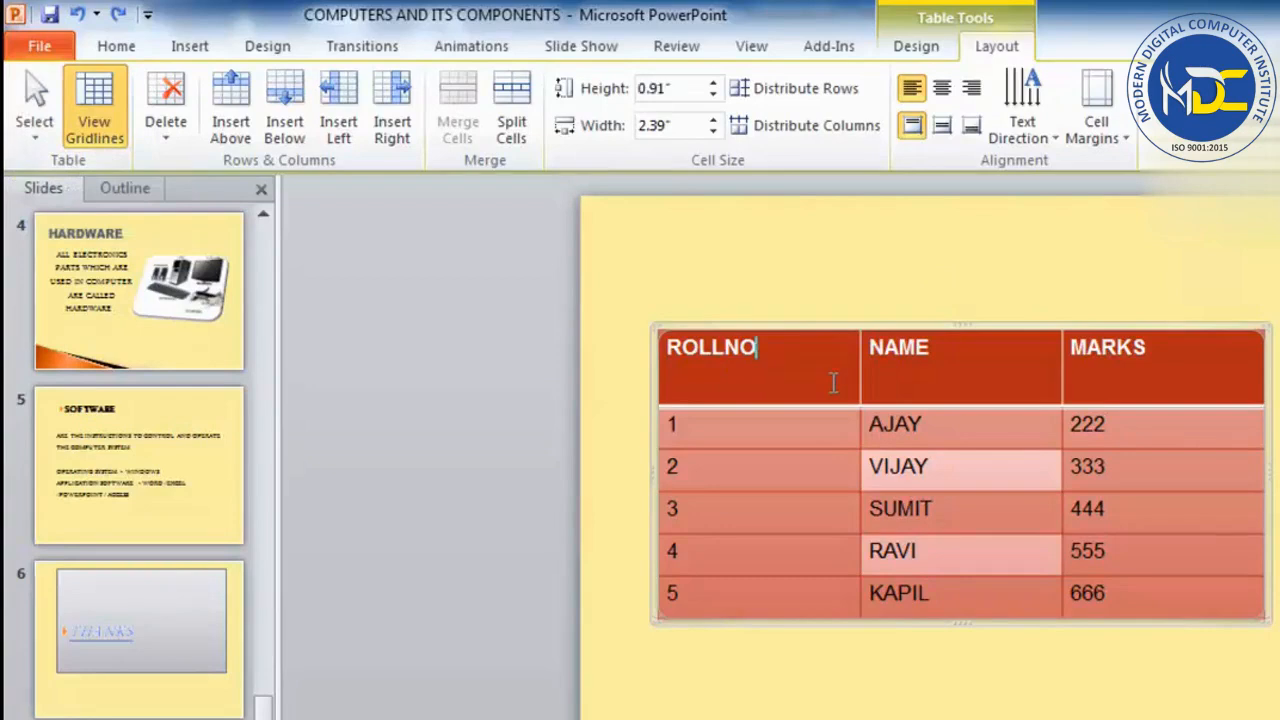
Select the table row for roll number 1 by hand, then the whole ROLLNO column, and clear the selection.
drag(786, 392, 1172, 452)
click(749, 442)
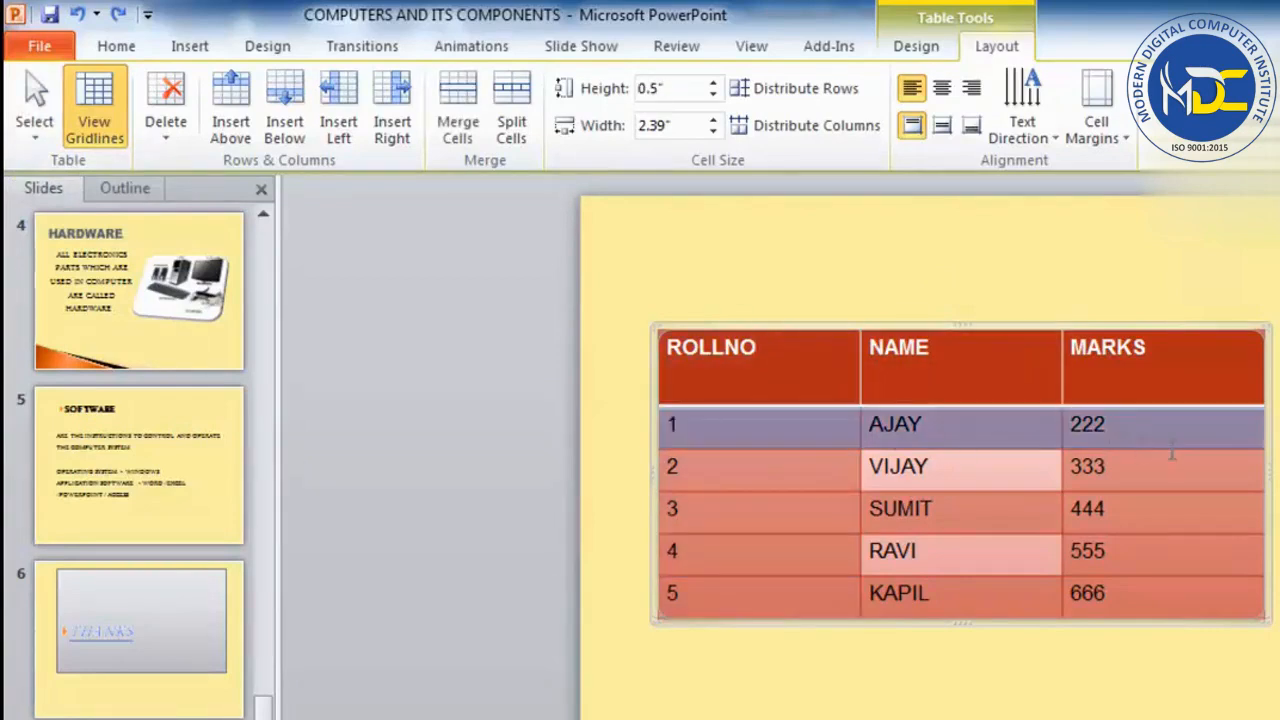
drag(811, 382, 806, 592)
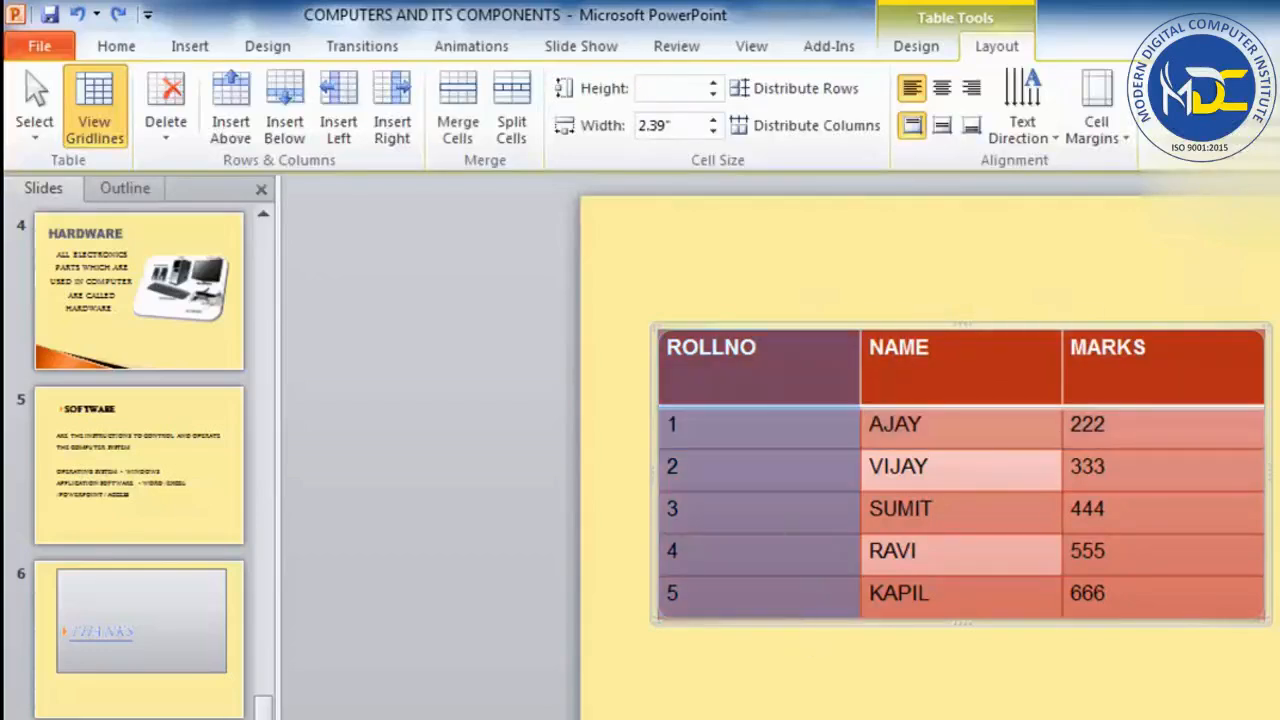
click(775, 487)
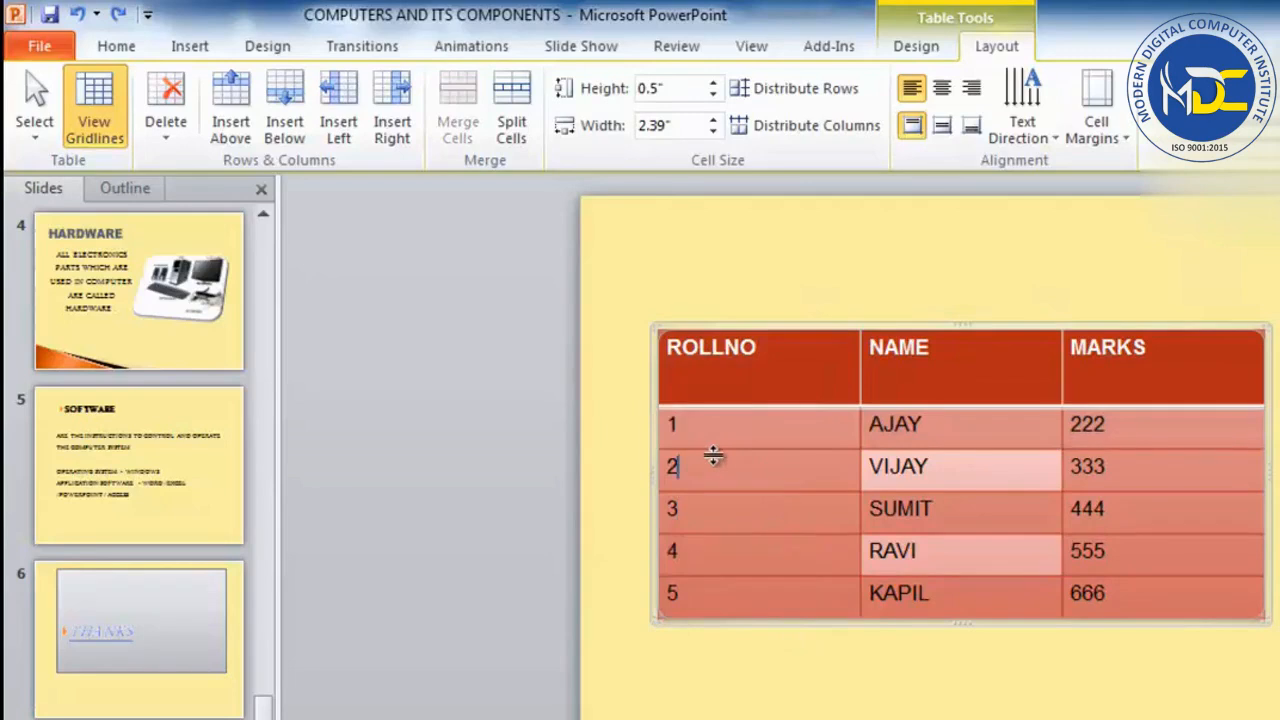
Select the ROLLNO column with the Select Column command, then place the cursor in the first student's name cell.
click(35, 132)
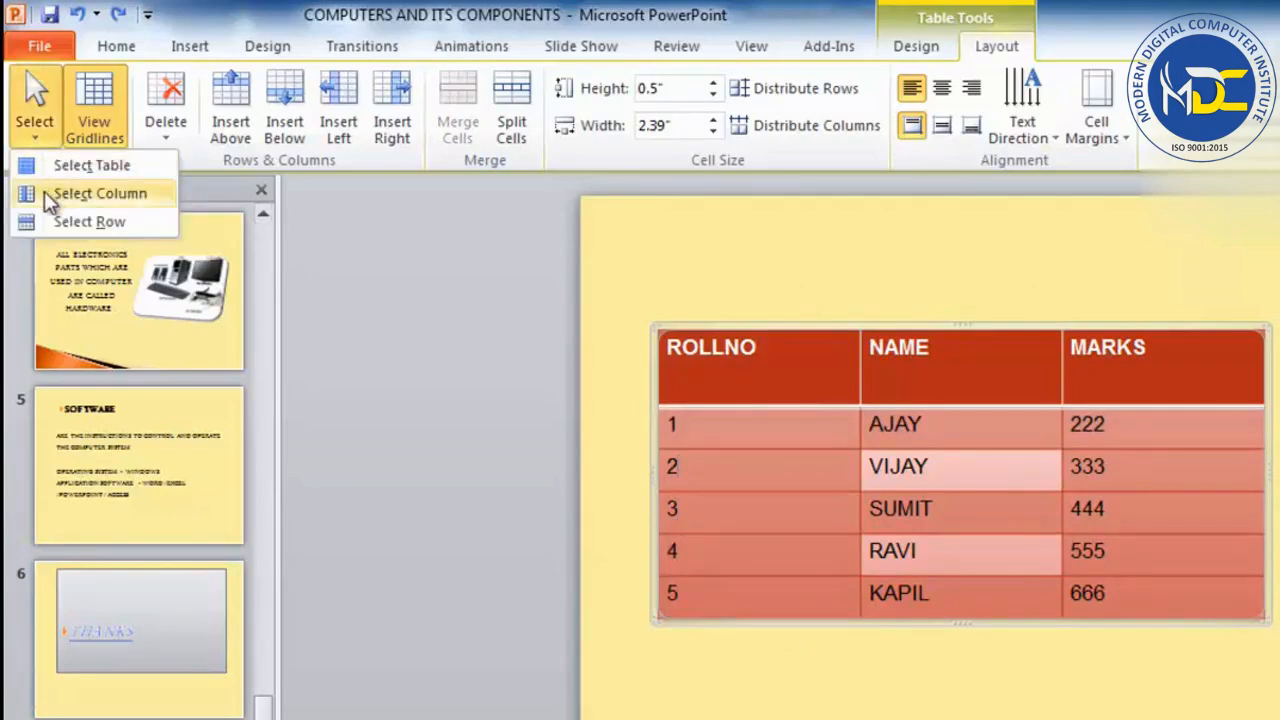
click(98, 193)
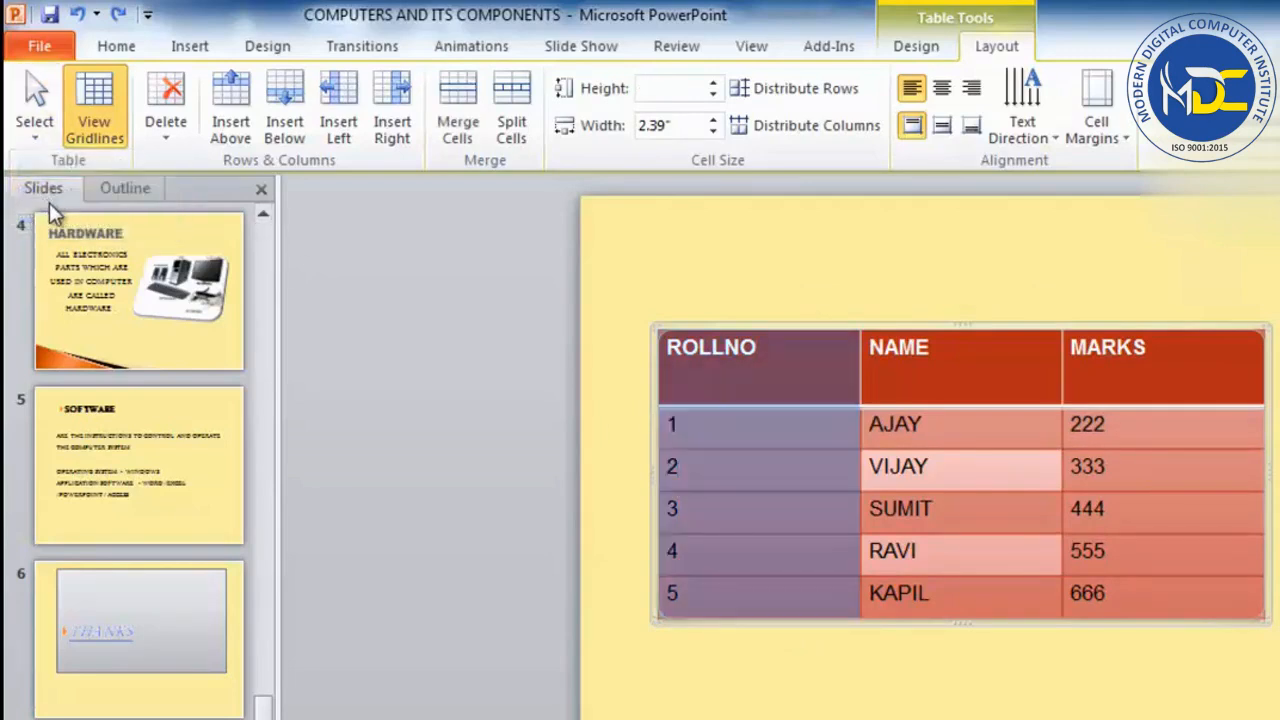
click(943, 441)
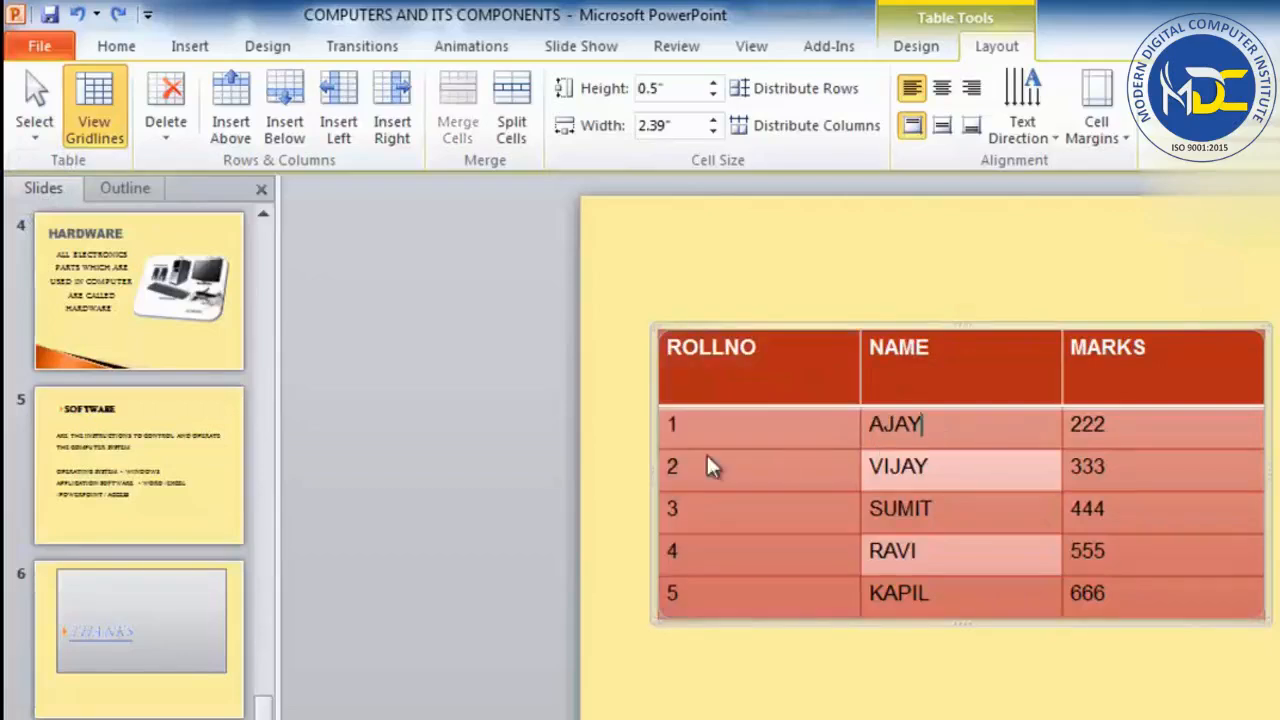
Toggle the table gridlines off and on repeatedly, leaving them shown.
click(95, 113)
click(94, 113)
click(94, 113)
click(94, 113)
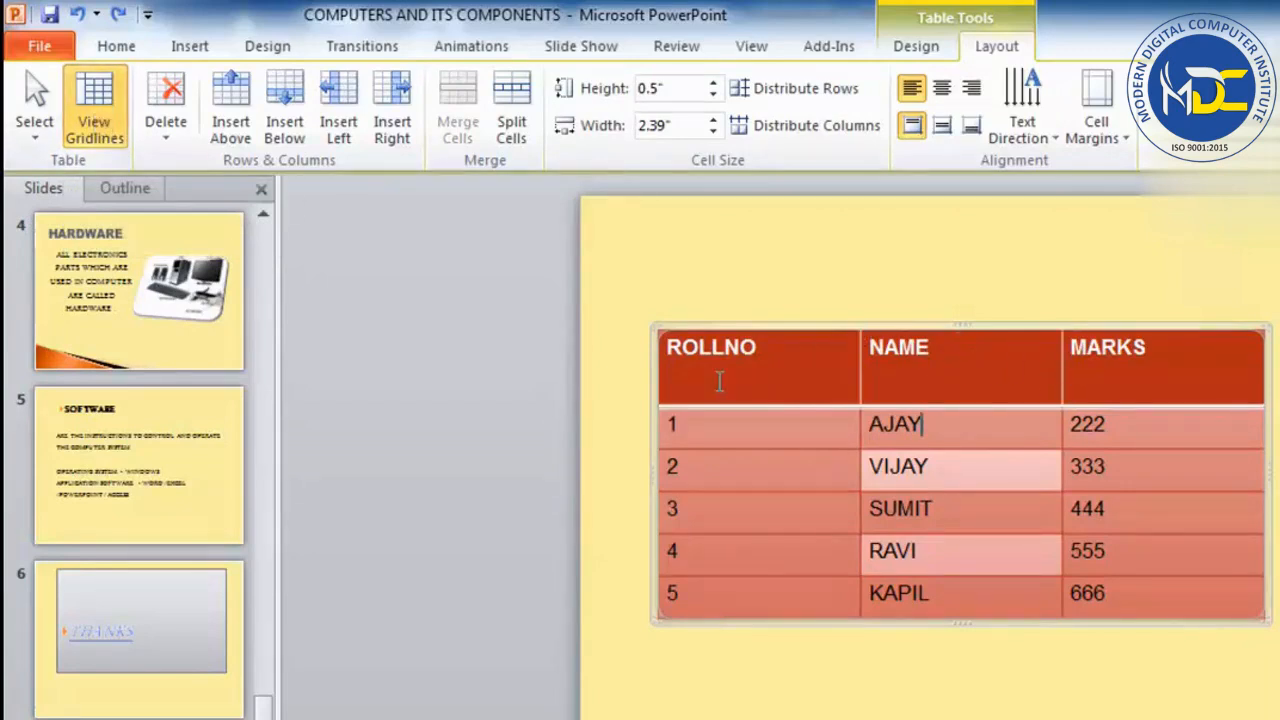
click(98, 137)
click(100, 140)
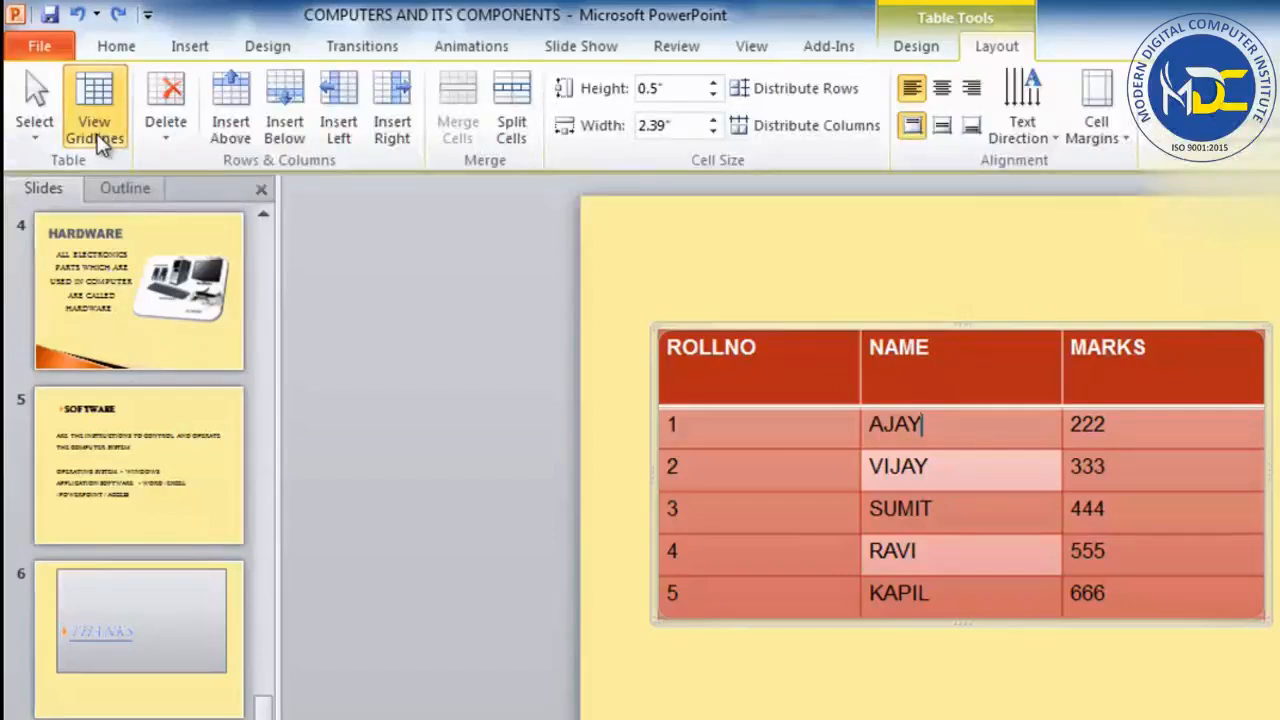